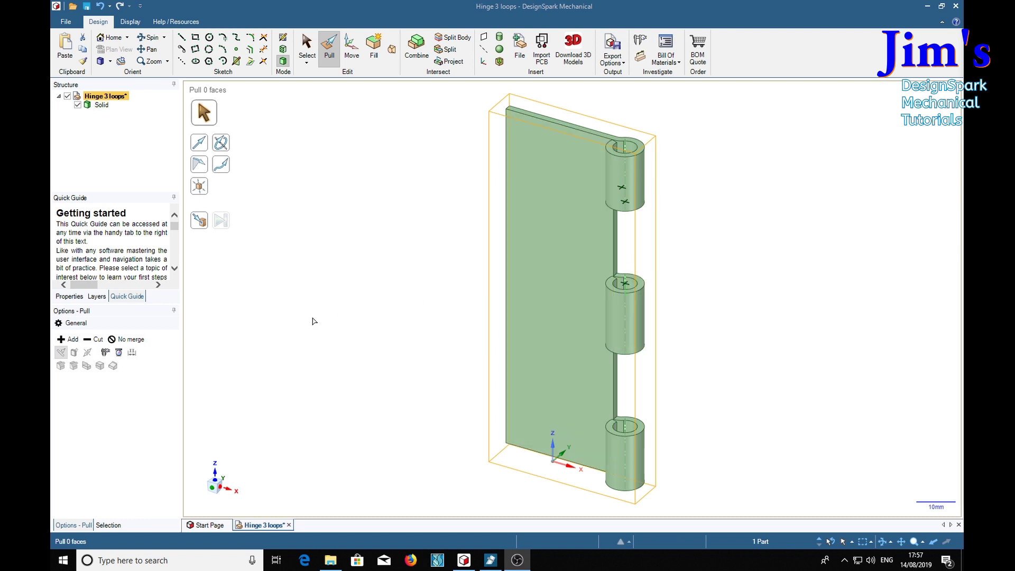
# - Select the whole three-loop hinge Solid (26 faces) in the Structure tree
pyautogui.click(102, 105)
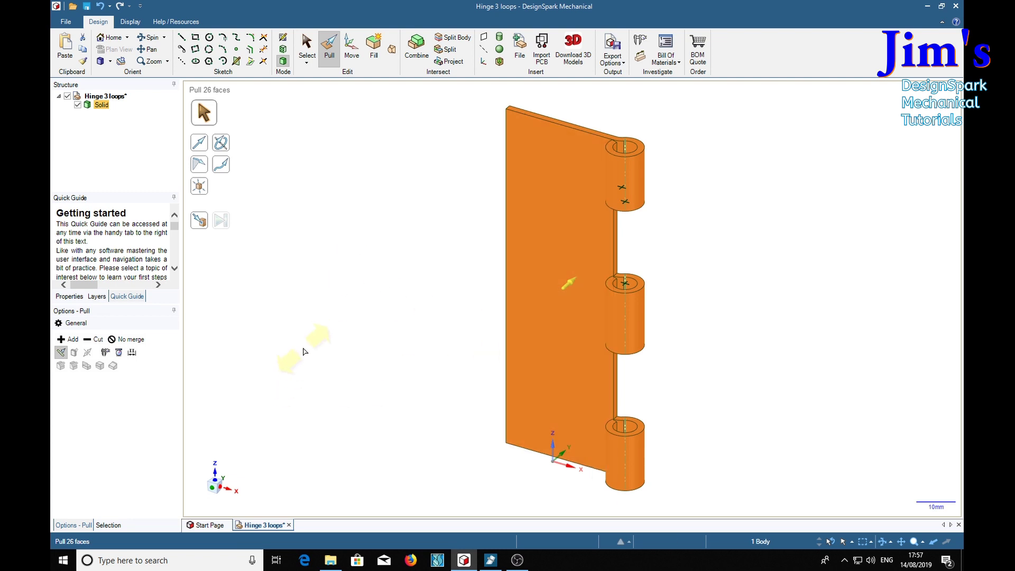
# - Paste the copied hinge solid into a new empty design
pyautogui.hotkey('ctrl', 'n')
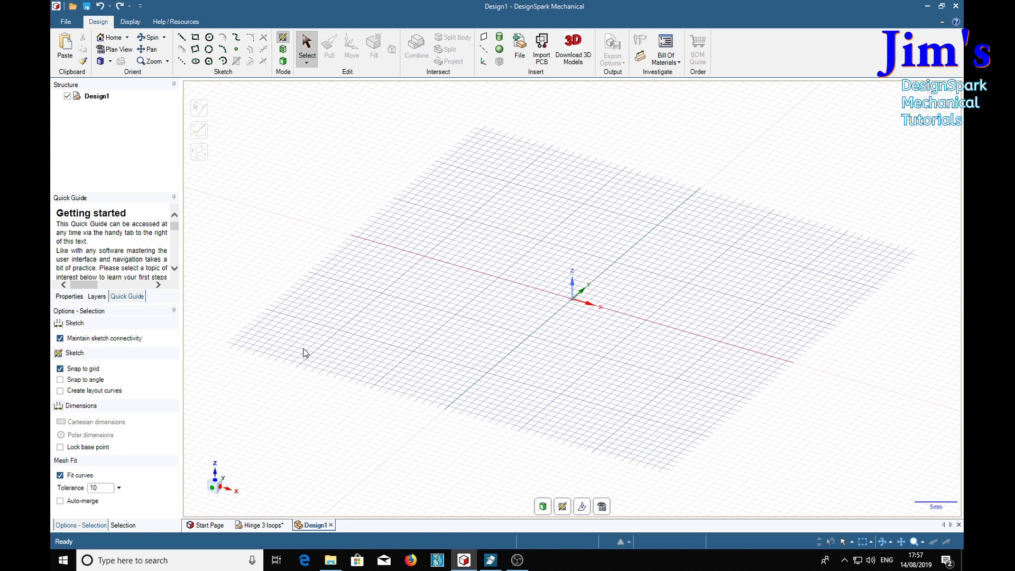
pyautogui.hotkey('ctrl', 'v')
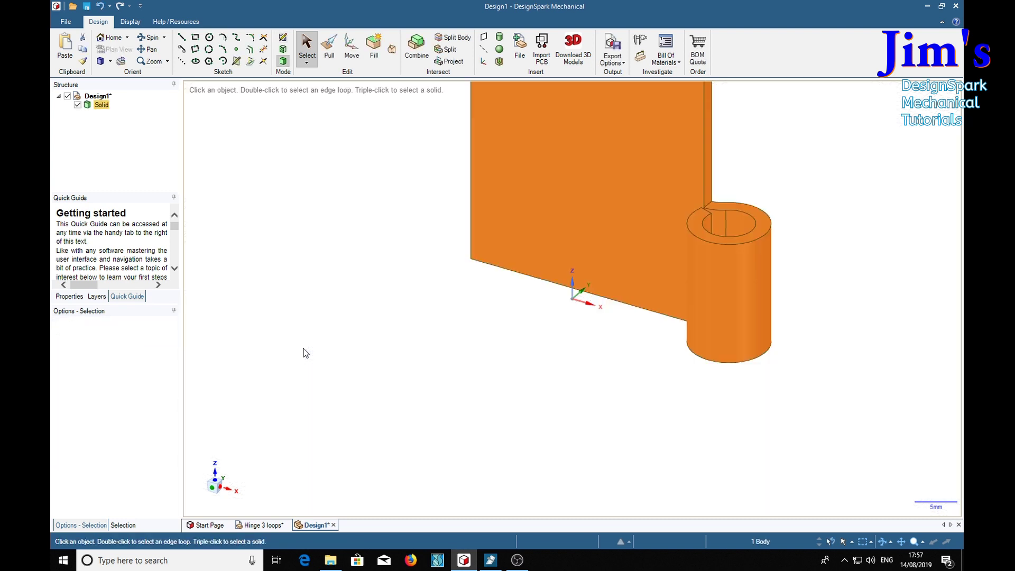
pyautogui.click(102, 105)
# - Rename the new design's root component to 'Hinge 2 loops'
pyautogui.click(98, 97)
pyautogui.rightClick(98, 97)
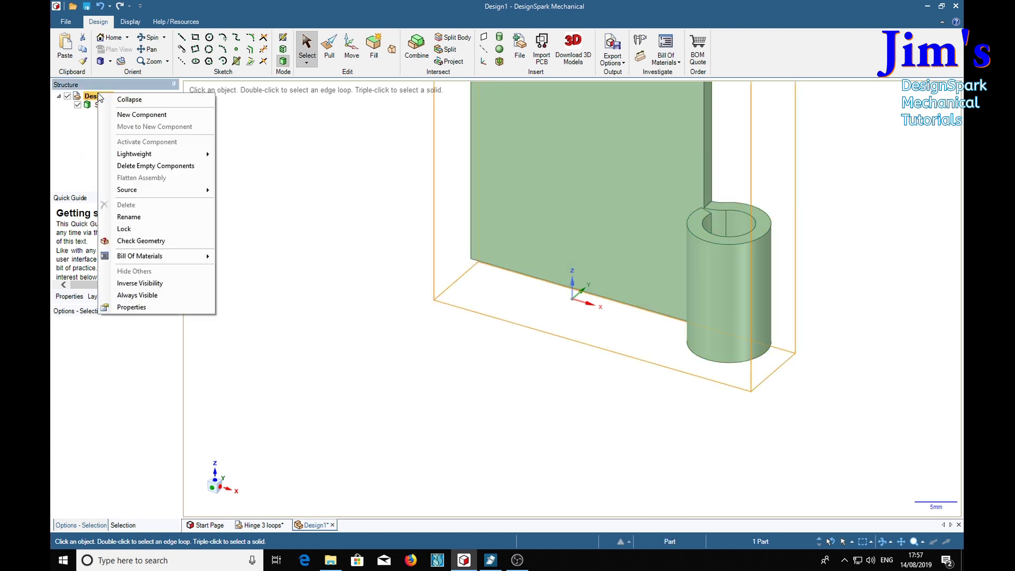
pyautogui.click(129, 217)
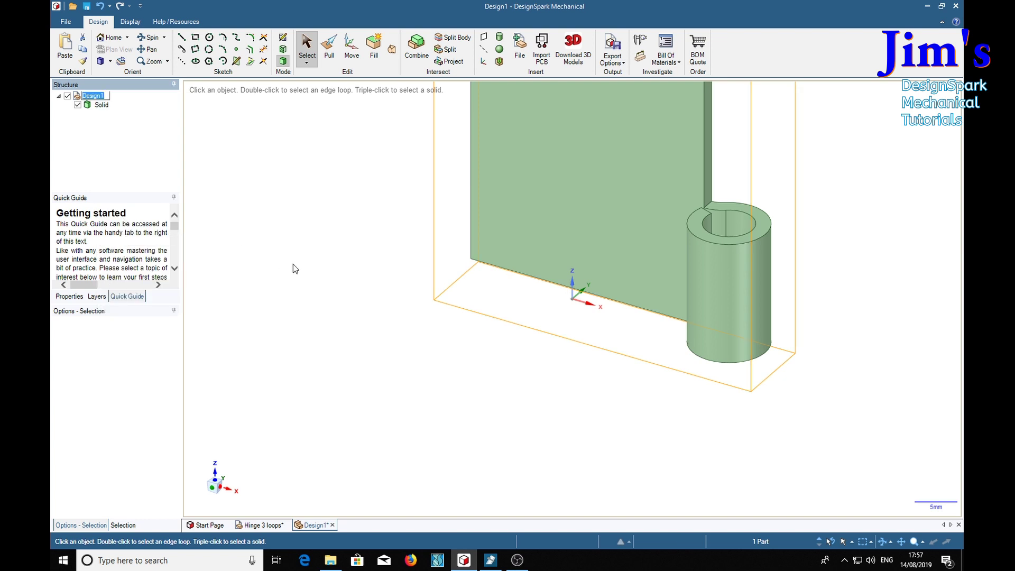
pyautogui.write('Hinge 2 loops')
pyautogui.press('Return')
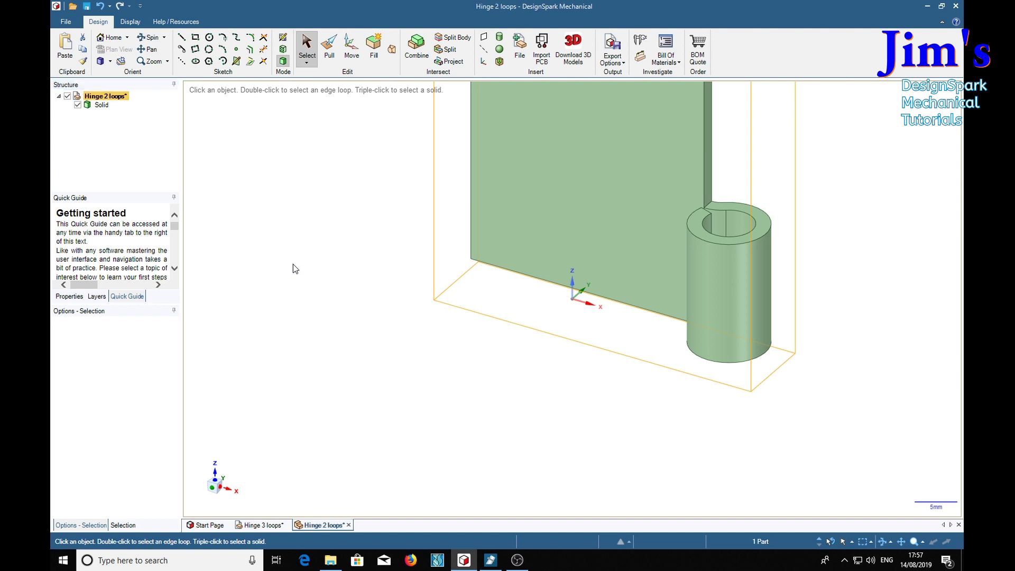
# - Insert a datum plane on the top annular face of the lowest knuckle
pyautogui.click(546, 136)
pyautogui.click(762, 159)
pyautogui.click(651, 172)
pyautogui.click(812, 169)
pyautogui.scroll(-2, 807, 169)
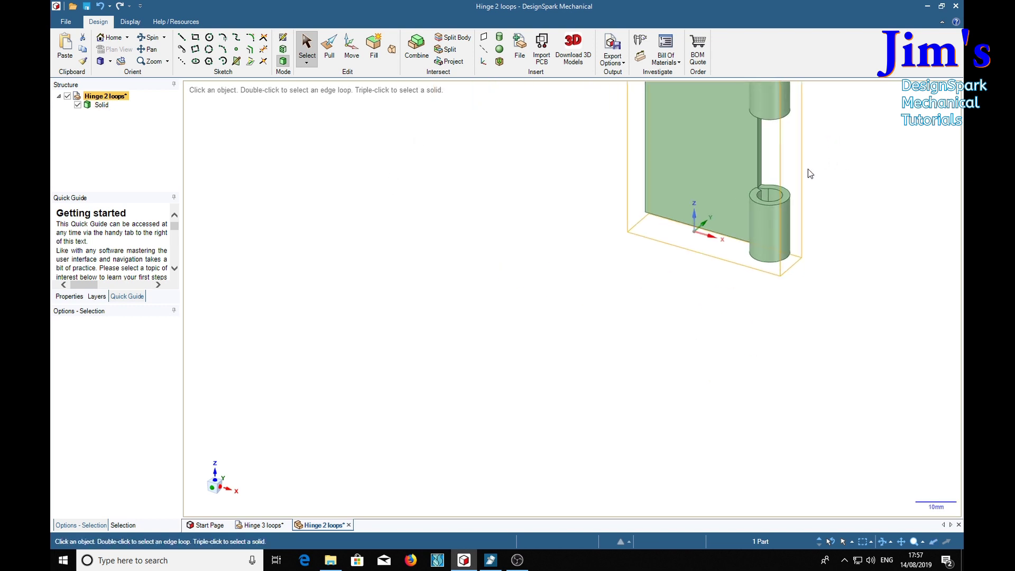
pyautogui.scroll(-3, 700, 324)
pyautogui.keyDown('shift'); pyautogui.moveTo(699, 324); pyautogui.dragTo(653, 367, button='middle'); pyautogui.keyUp('shift')
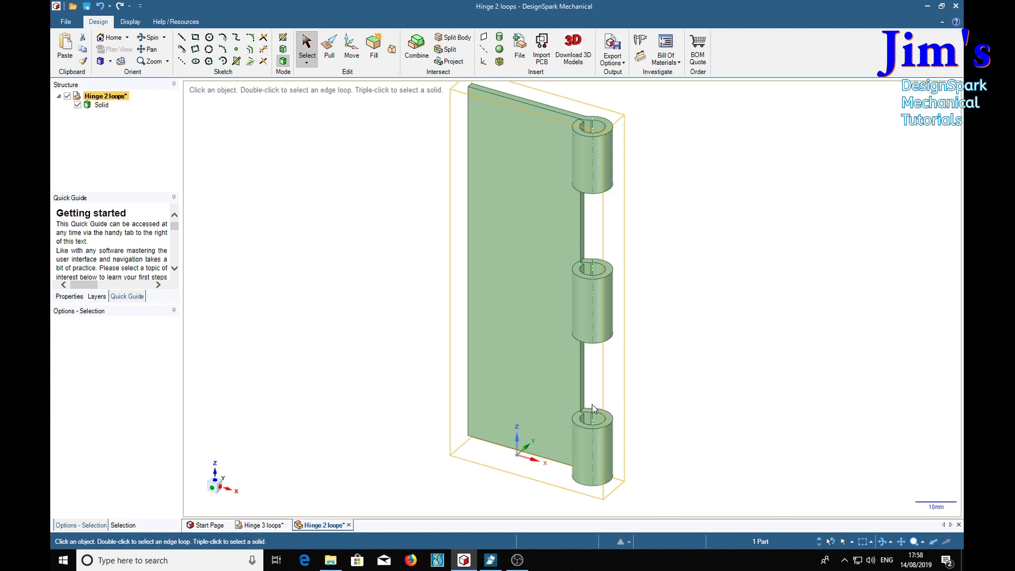
pyautogui.click(529, 403)
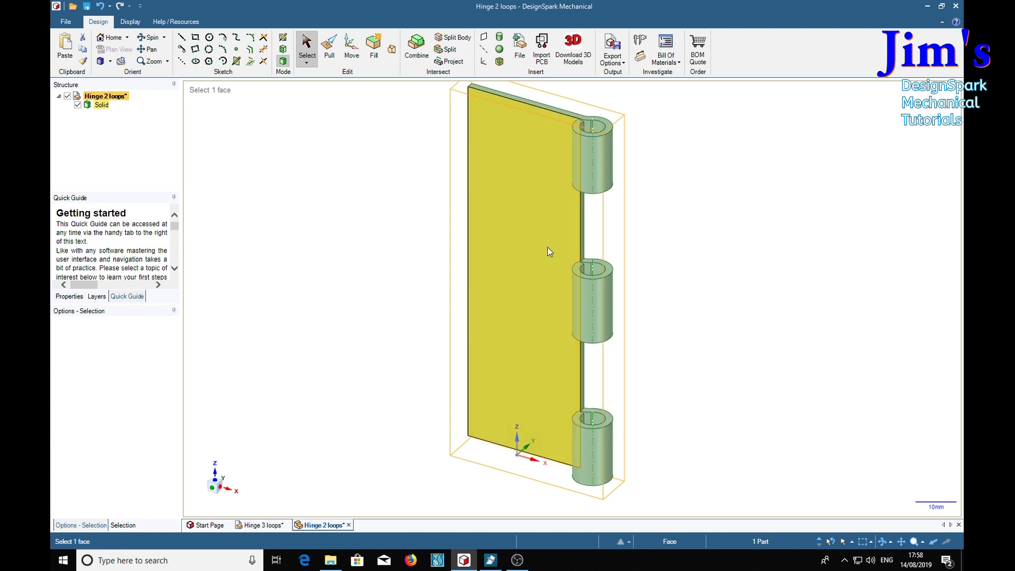
pyautogui.click(601, 347)
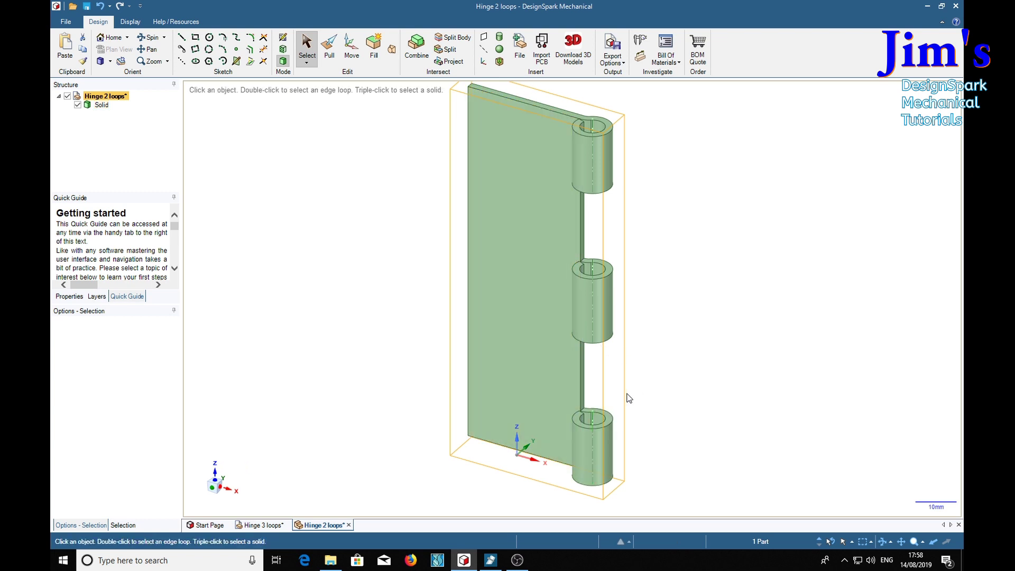
pyautogui.click(528, 351)
pyautogui.click(612, 419)
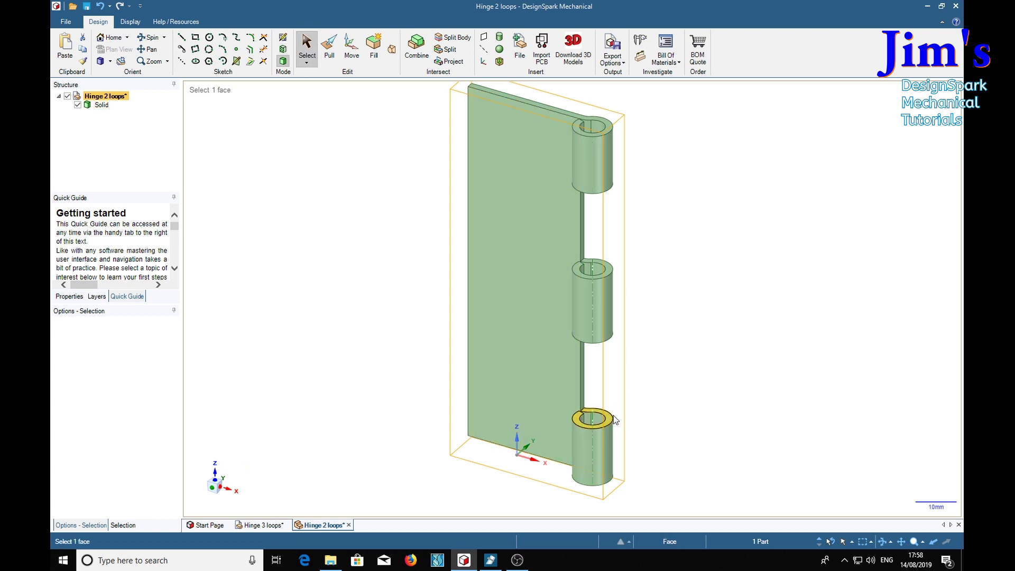
pyautogui.click(611, 421)
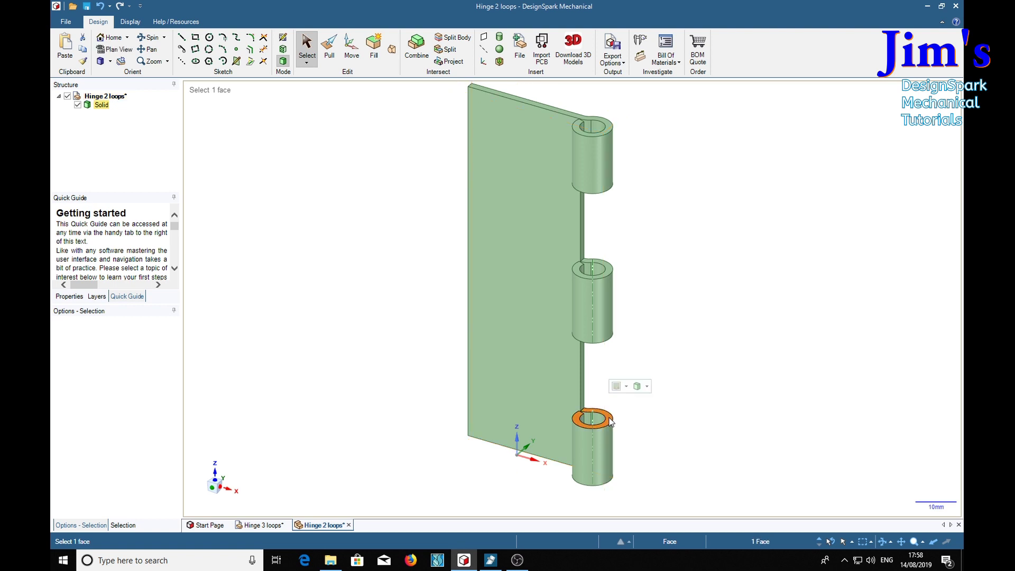
pyautogui.click(484, 38)
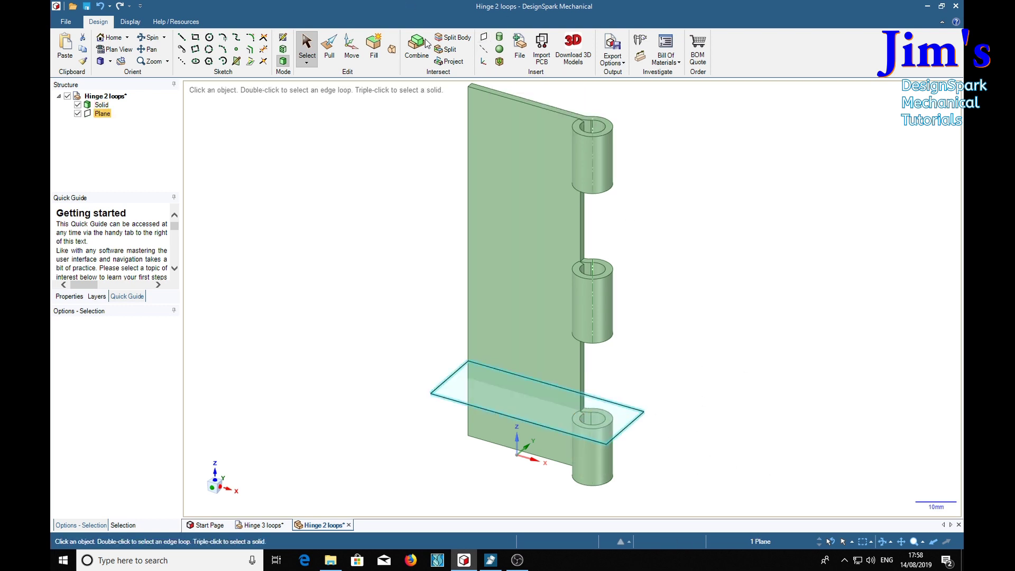
# - Split the hinge solid with the plane and remove the upper two-loop section
pyautogui.click(450, 37)
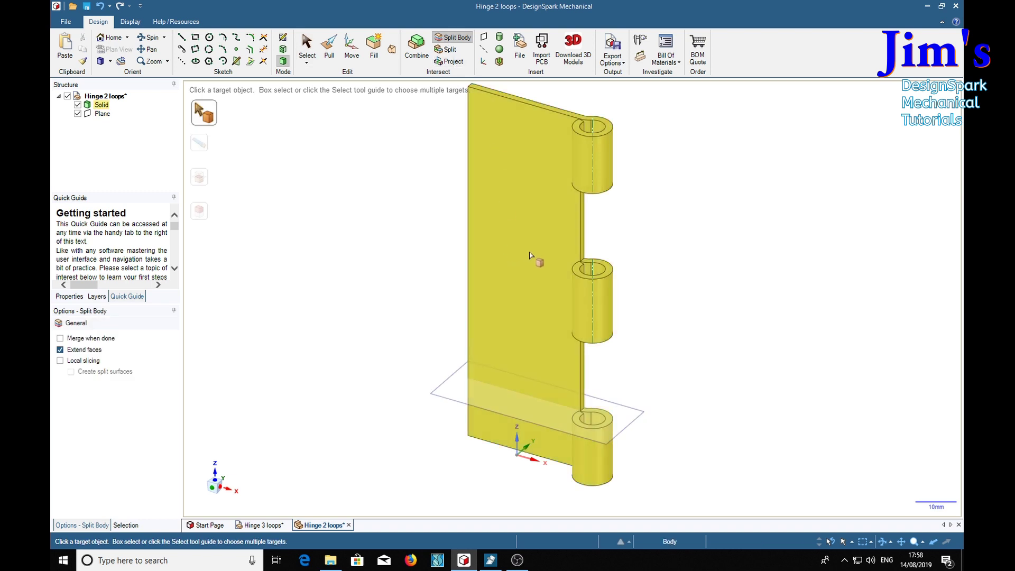
pyautogui.click(513, 286)
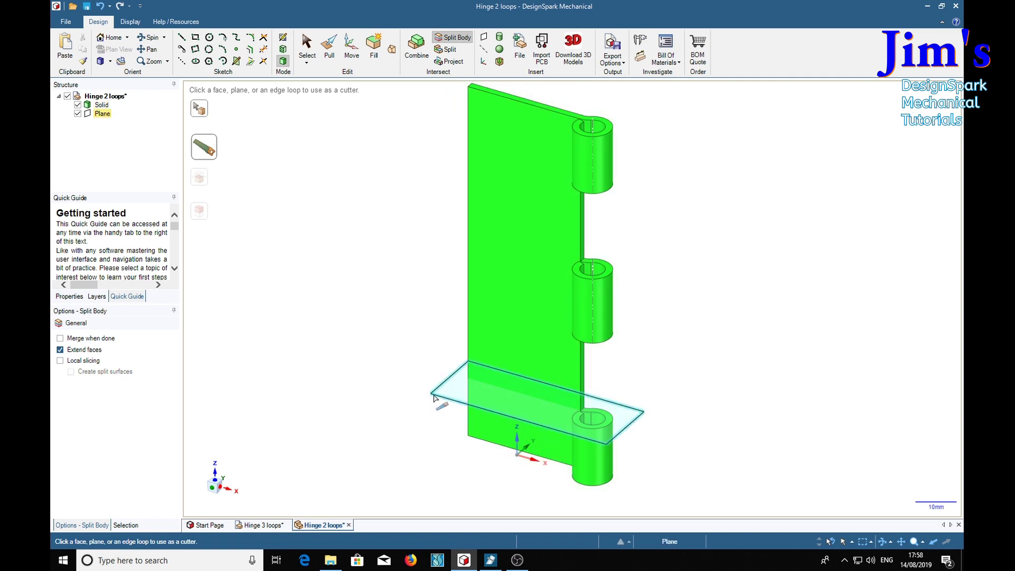
pyautogui.click(433, 397)
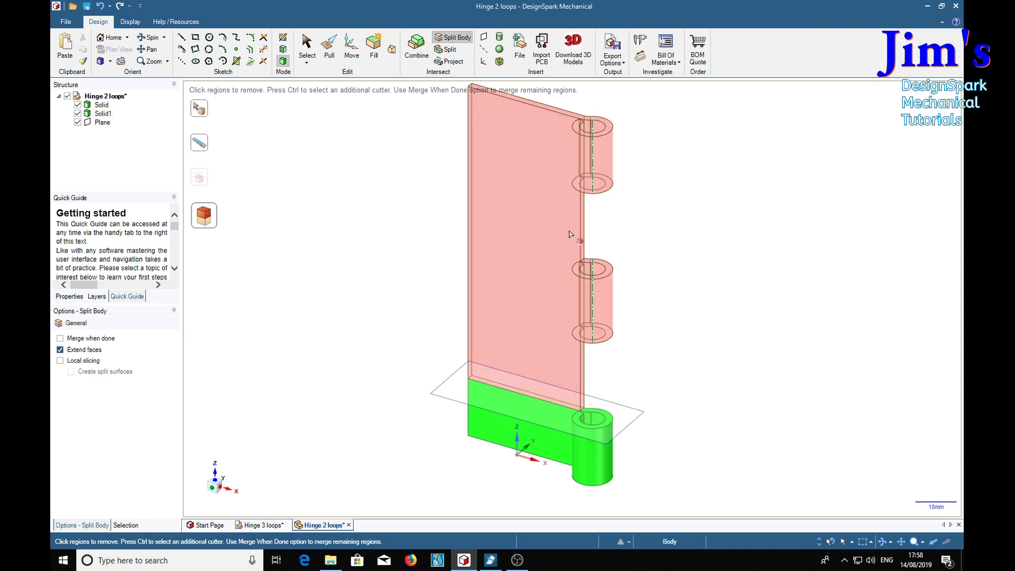
pyautogui.click(531, 238)
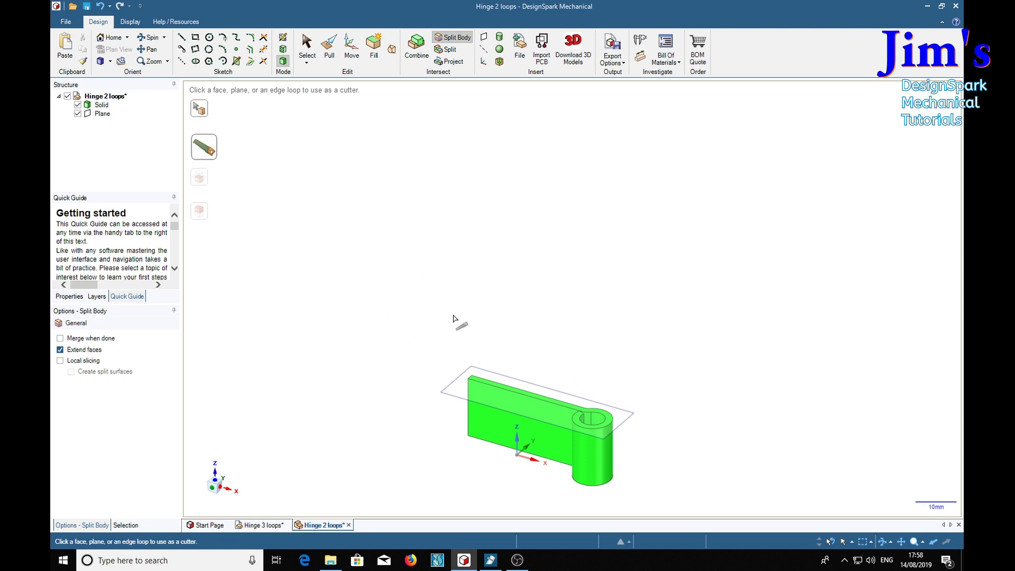
pyautogui.press('Escape')
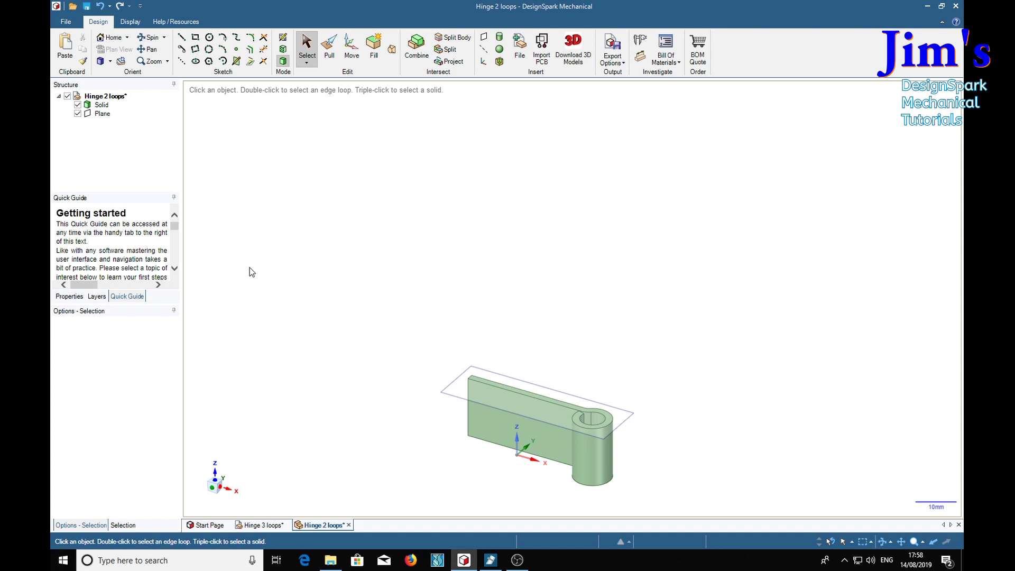
# - Delete the datum plane from the Structure tree
pyautogui.click(102, 115)
pyautogui.rightClick(103, 116)
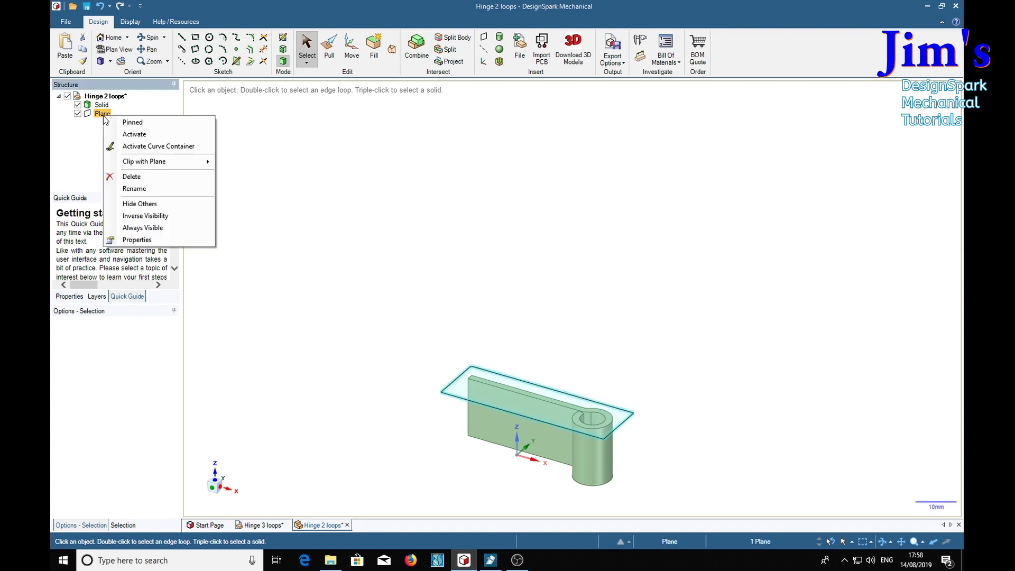
pyautogui.click(159, 177)
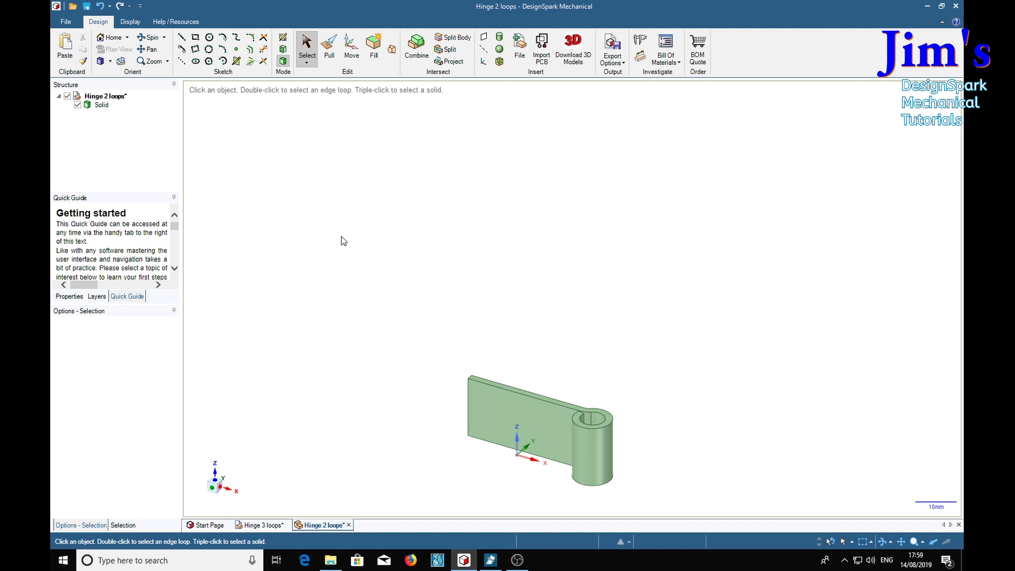
# - Pull the trimmed leaf's top face, including its knuckle, up by 8 mm
pyautogui.click(517, 416)
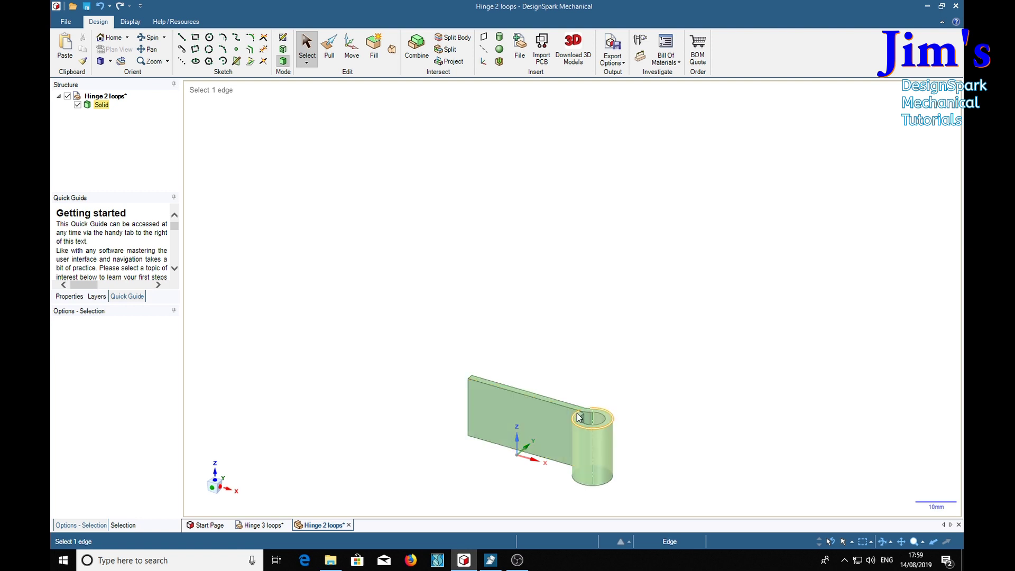
pyautogui.press('p')
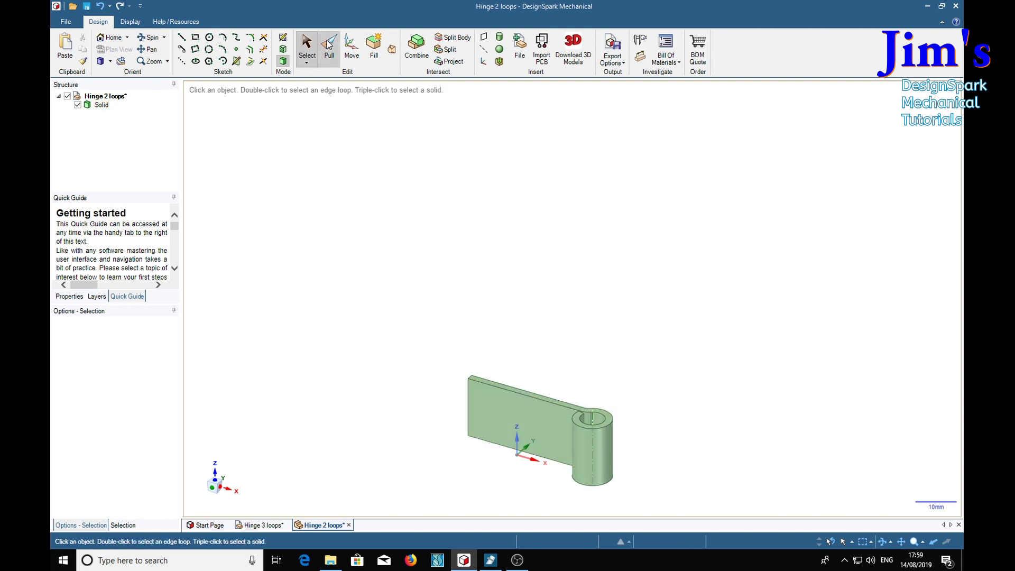
pyautogui.click(537, 398)
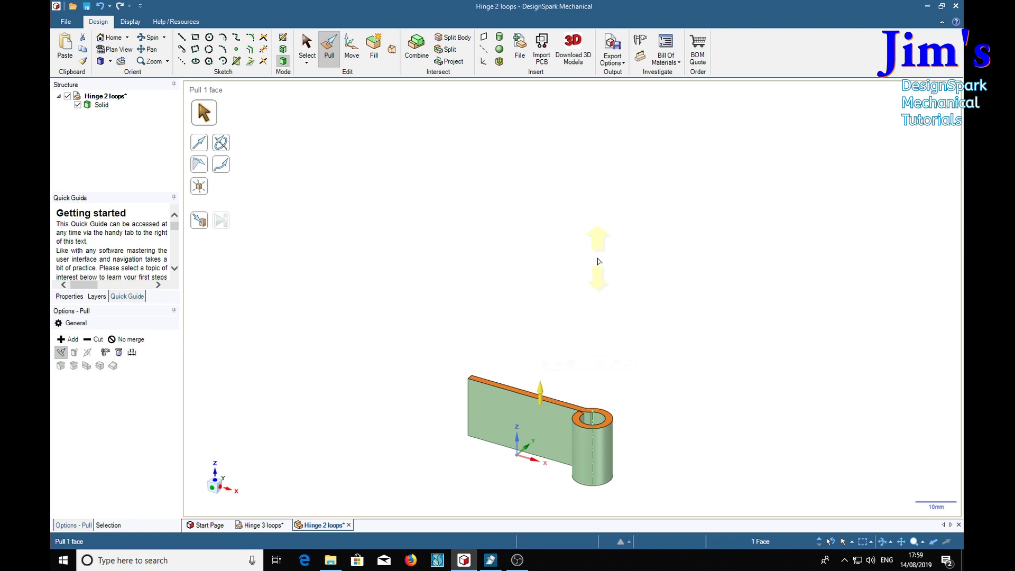
pyautogui.press('space')
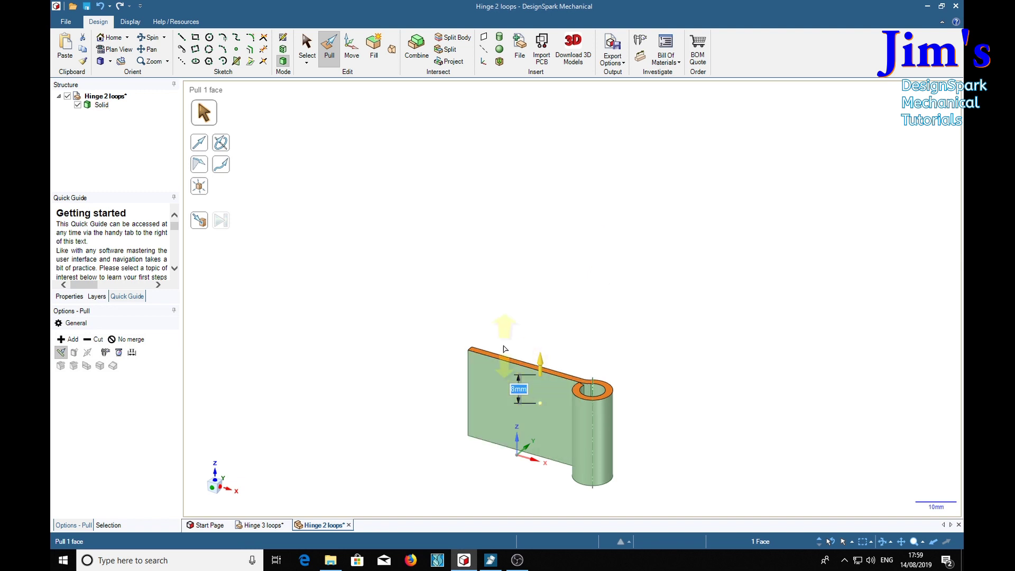
pyautogui.click(642, 291)
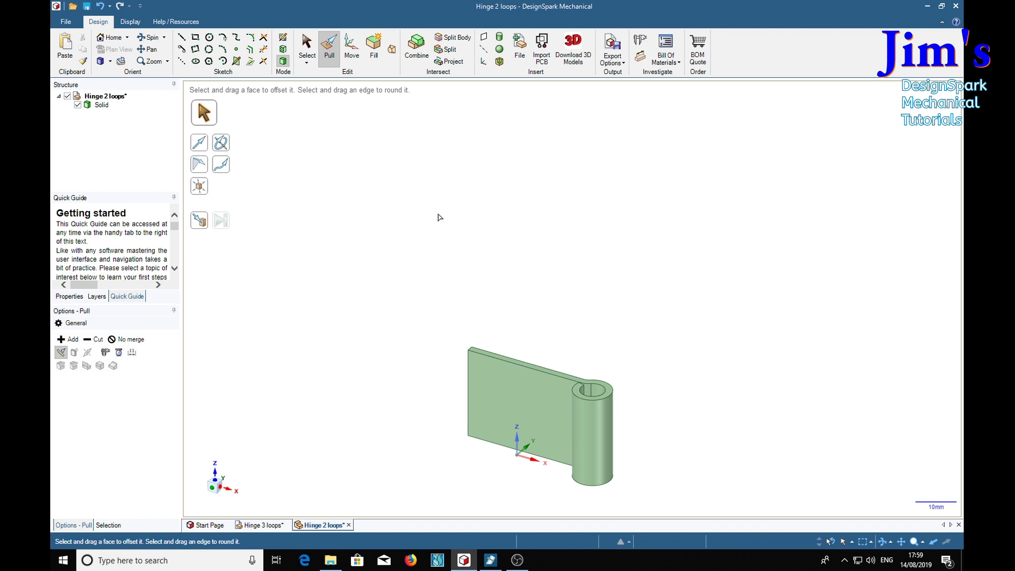
# - Copy the single-knuckle leaf upward and set its offset to 42 mm (18+24)
pyautogui.click(352, 48)
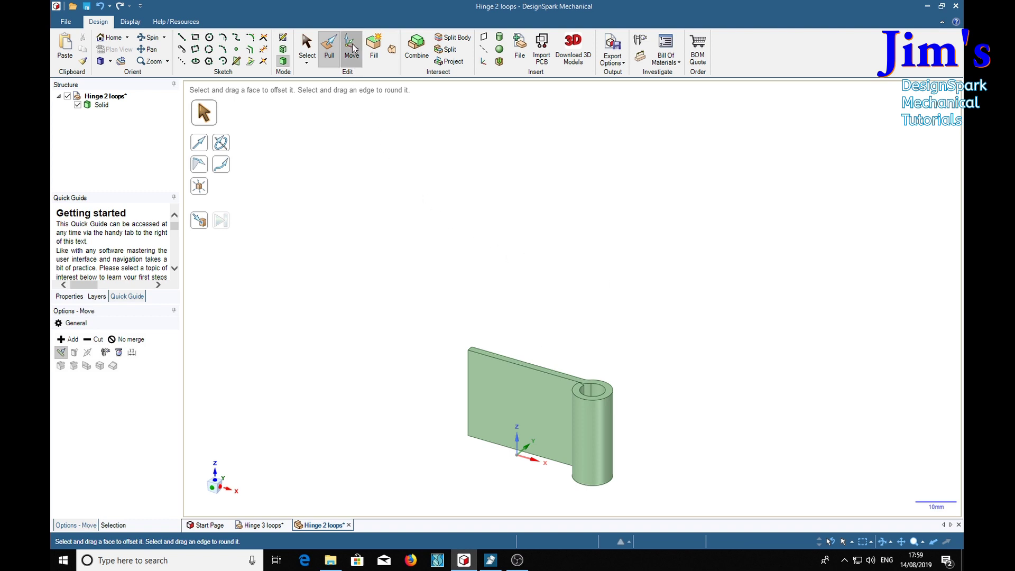
pyautogui.click(100, 105)
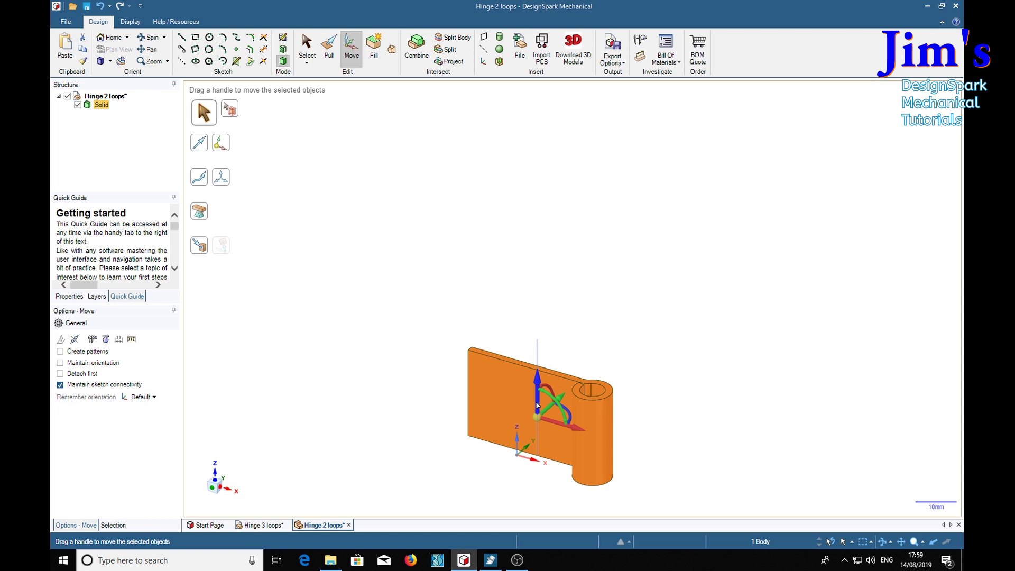
pyautogui.press('ctrl')
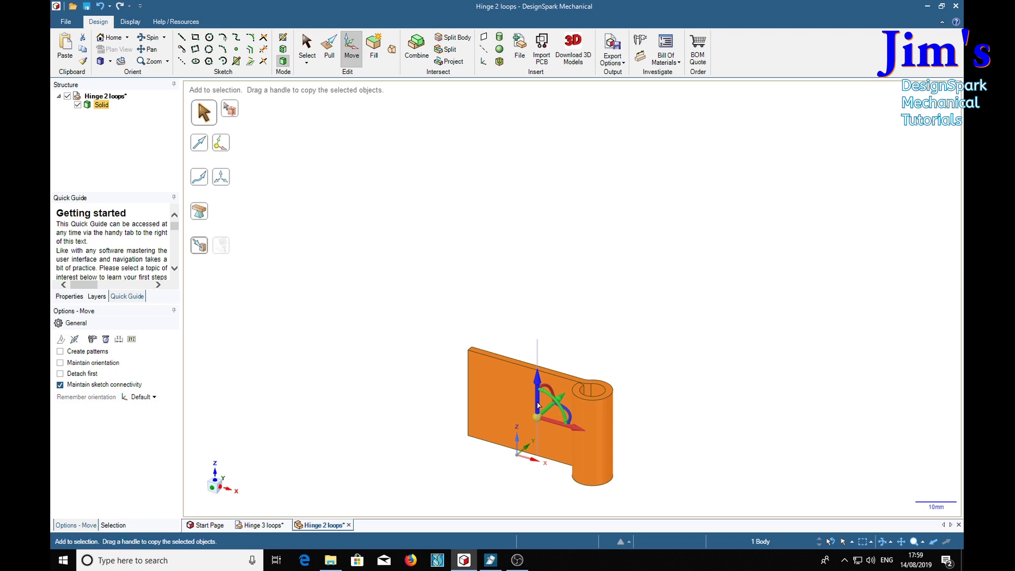
pyautogui.keyDown('ctrl'); pyautogui.moveTo(538, 404); pyautogui.dragTo(540, 288); pyautogui.keyUp('ctrl')
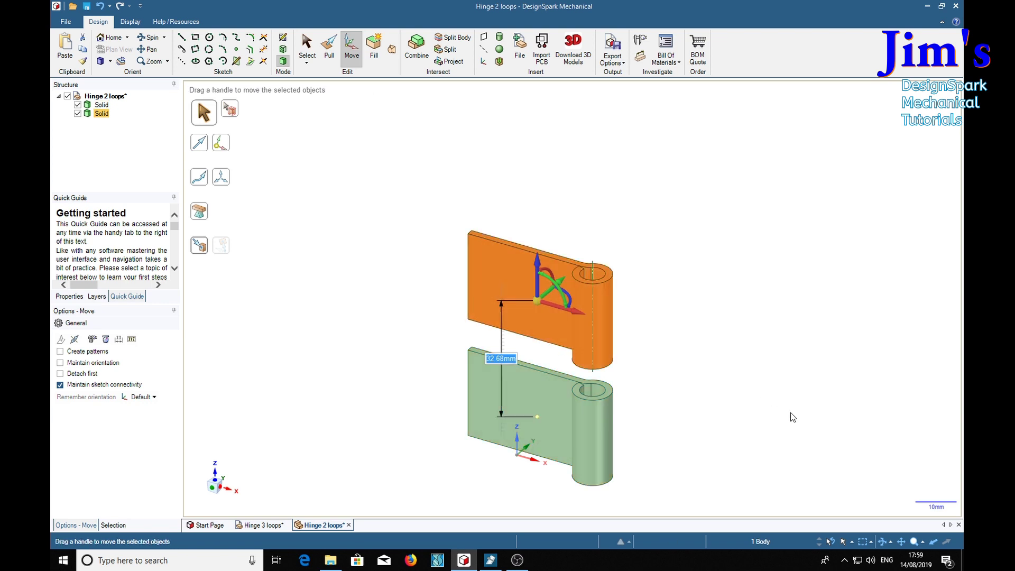
pyautogui.write('1')
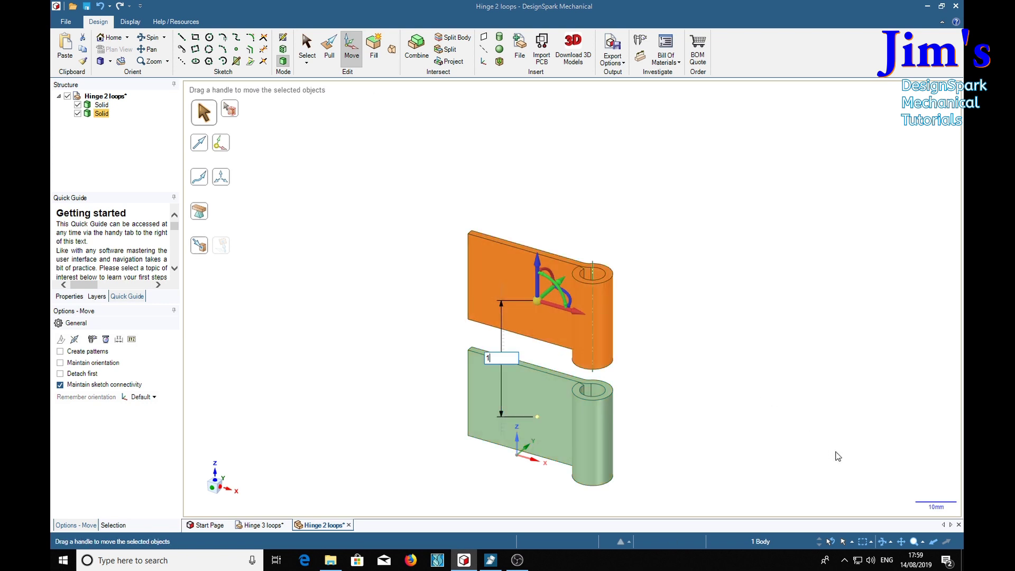
pyautogui.write('8+24')
pyautogui.press('Return')
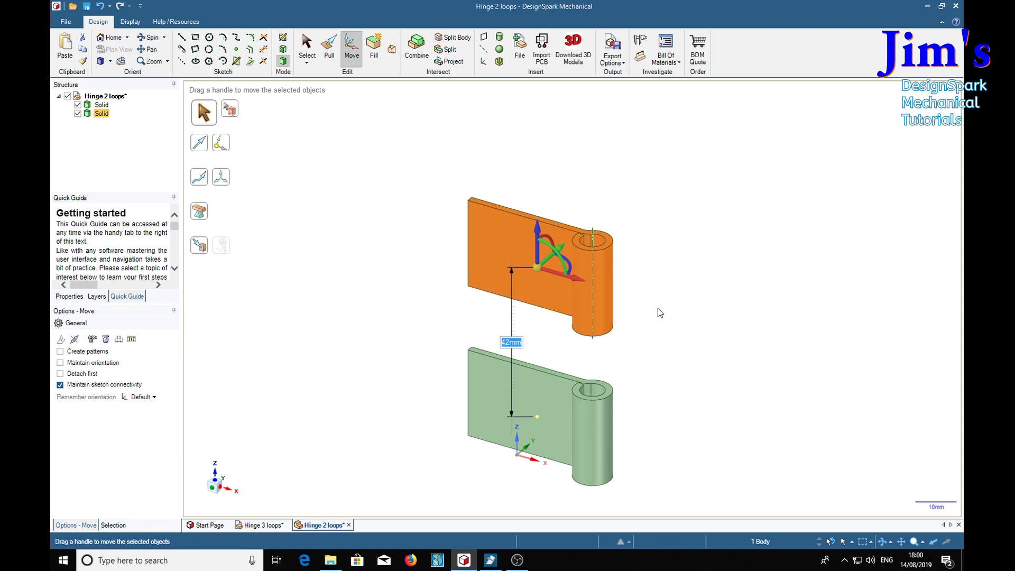
pyautogui.press('Escape')
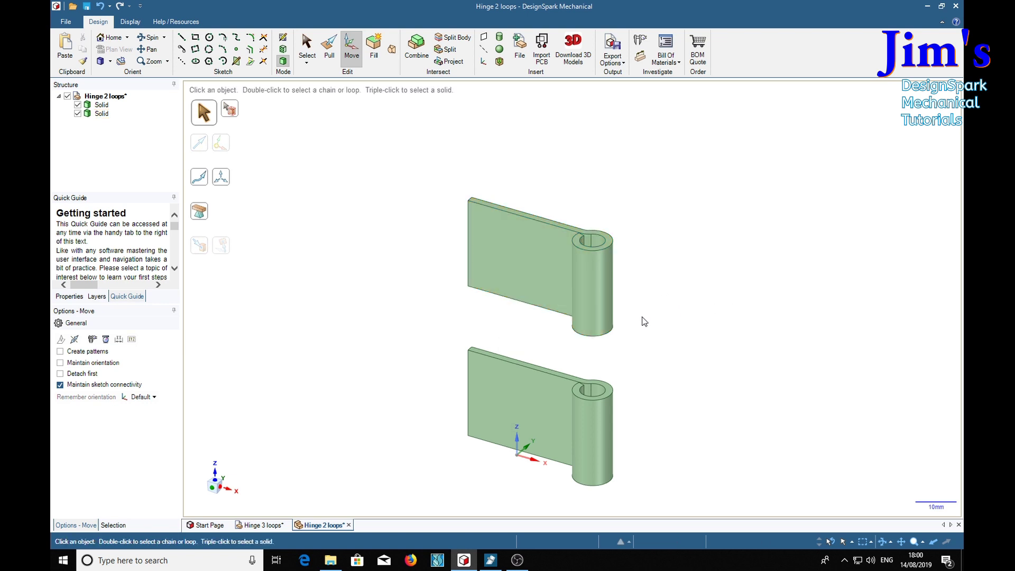
# - Sketch a vertical line on the lower leaf's end face at the strip-knuckle junction
pyautogui.moveTo(668, 396); pyautogui.dragTo(715, 242, button='middle')
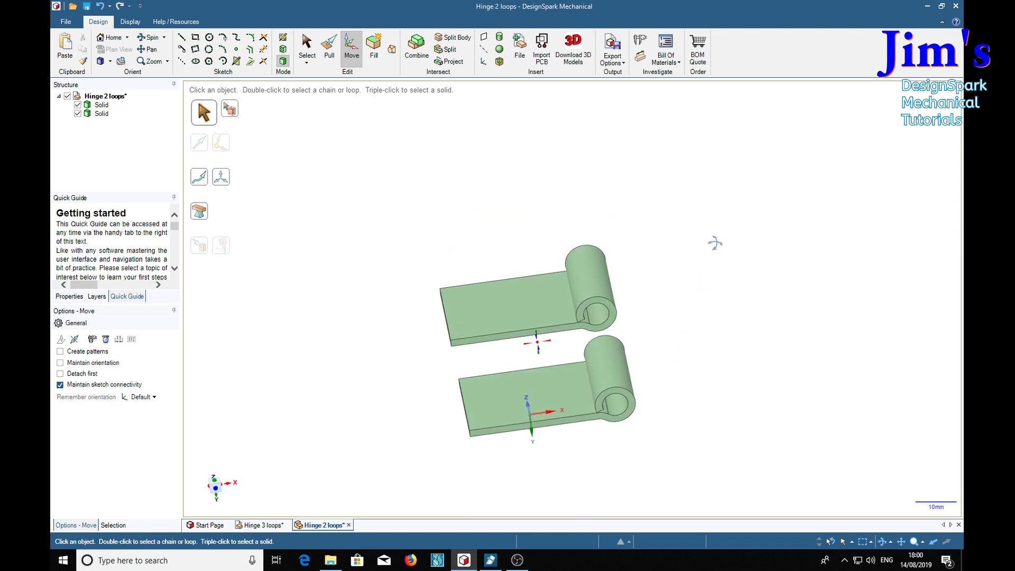
pyautogui.click(558, 426)
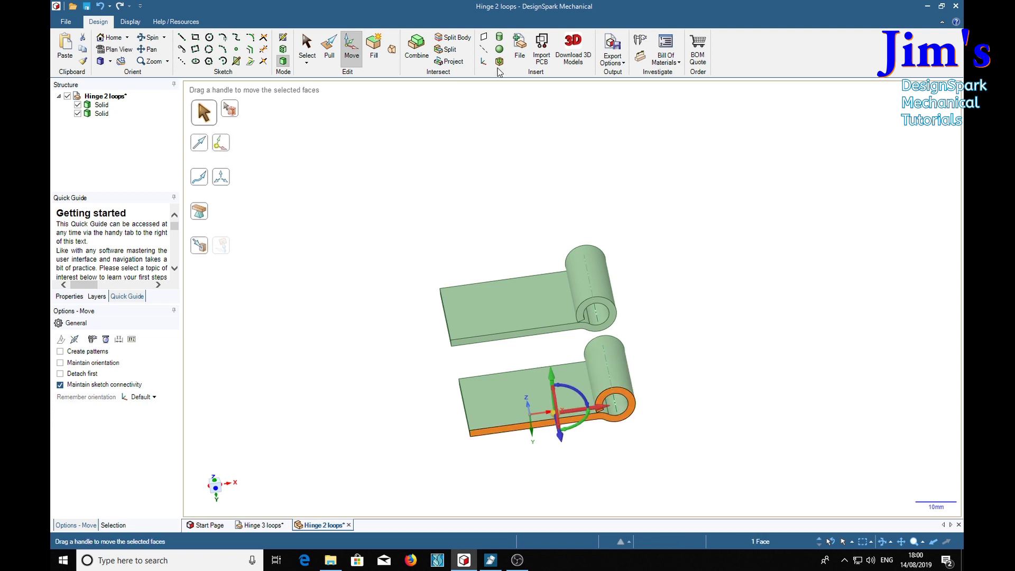
pyautogui.click(306, 46)
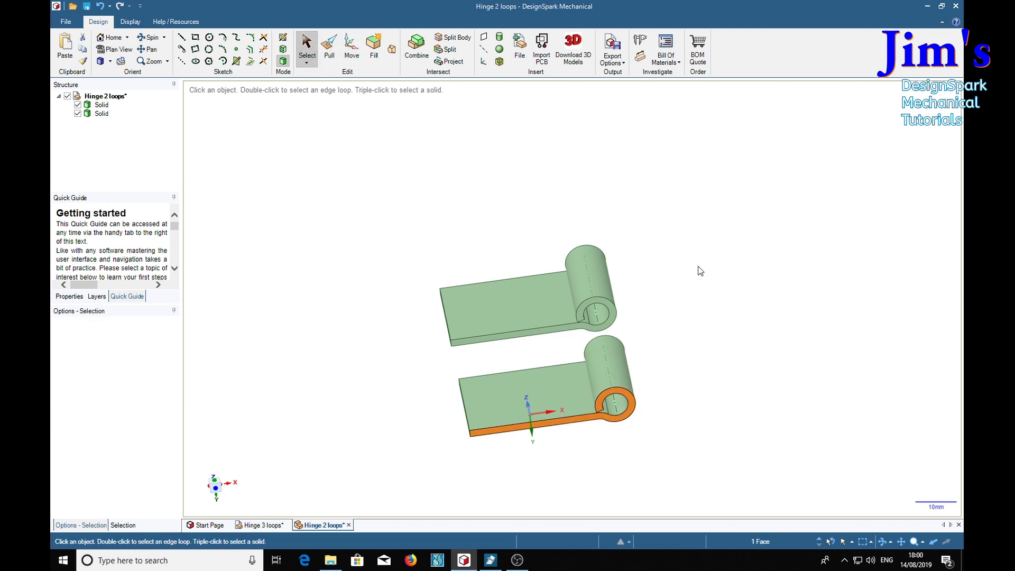
pyautogui.press('k')
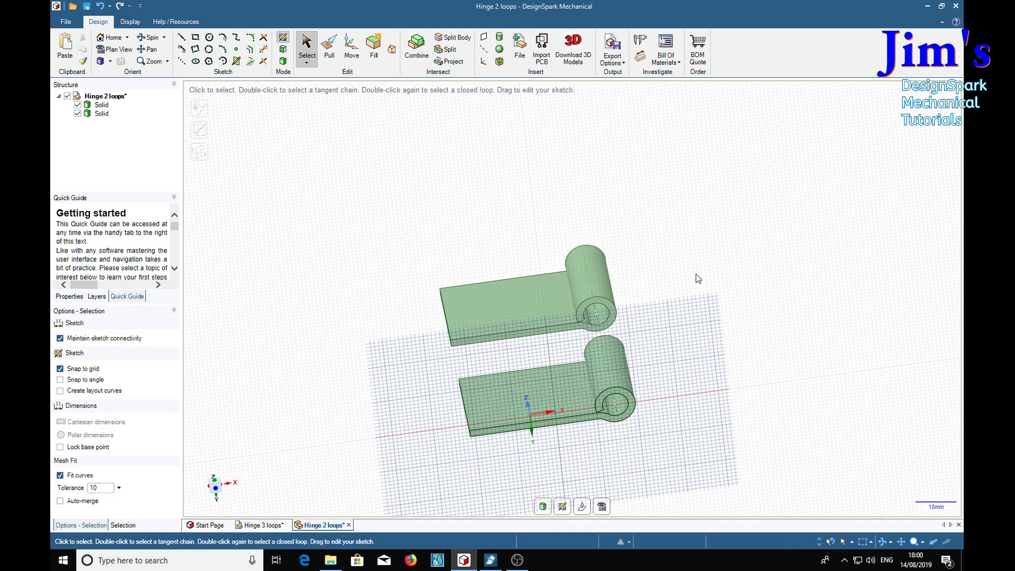
pyautogui.press('v')
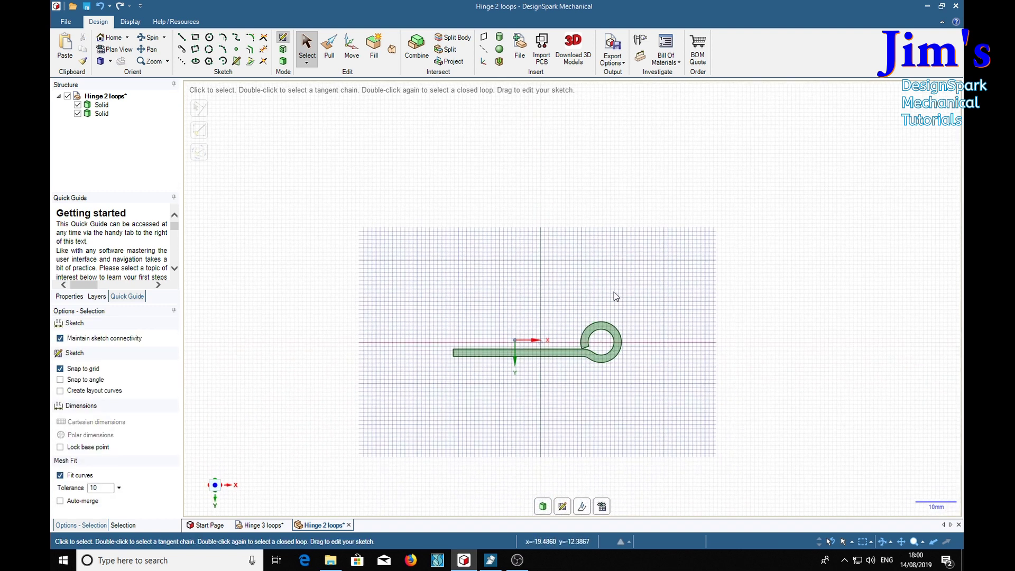
pyautogui.scroll(3, 565, 380)
pyautogui.scroll(1, 561, 382)
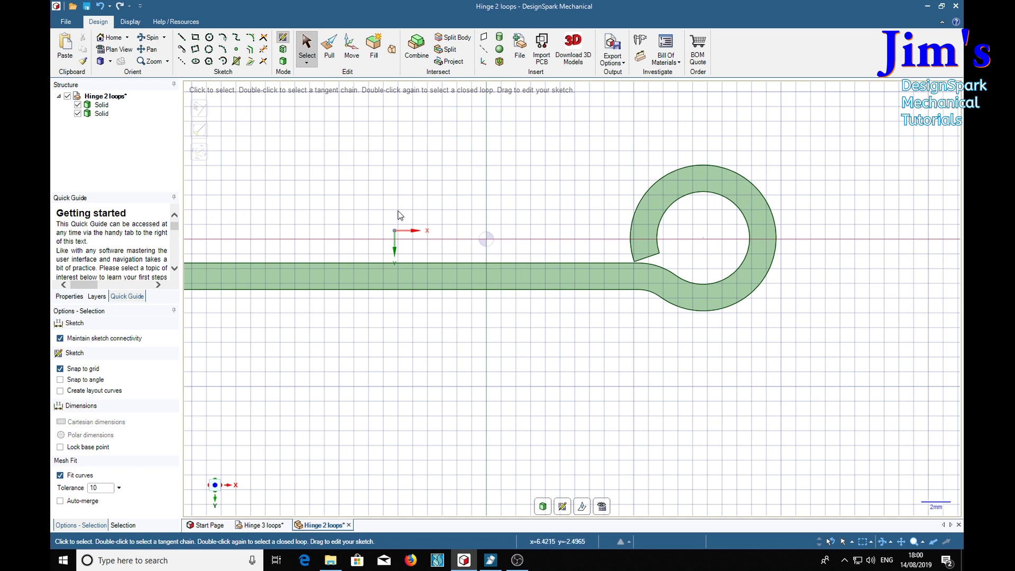
pyautogui.press('l')
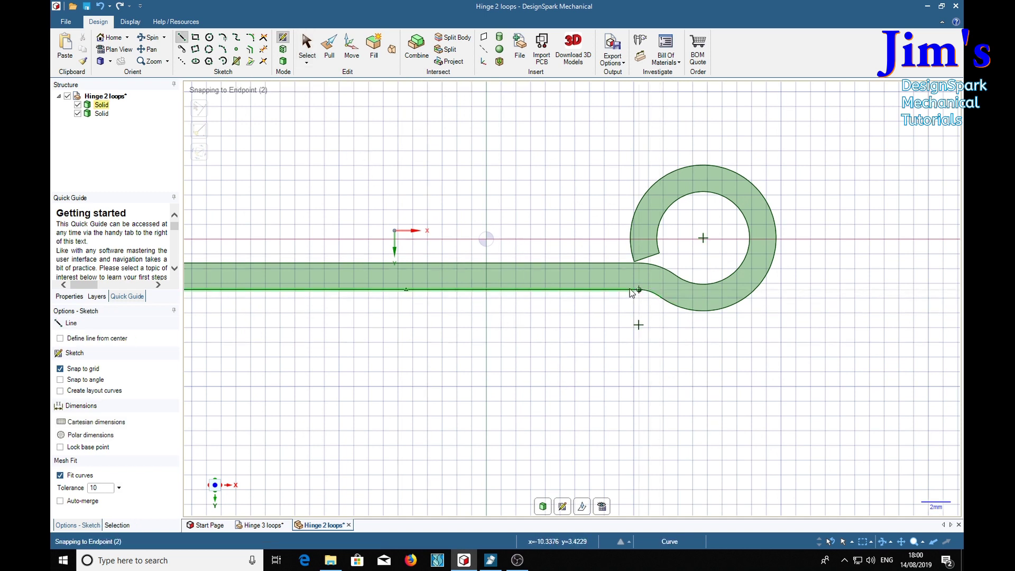
pyautogui.click(638, 290)
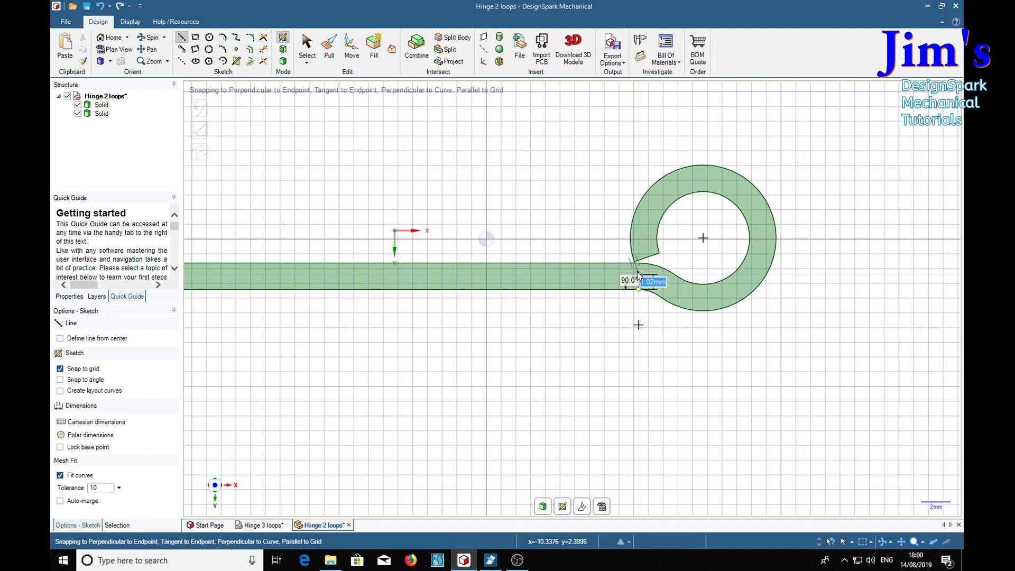
pyautogui.click(638, 264)
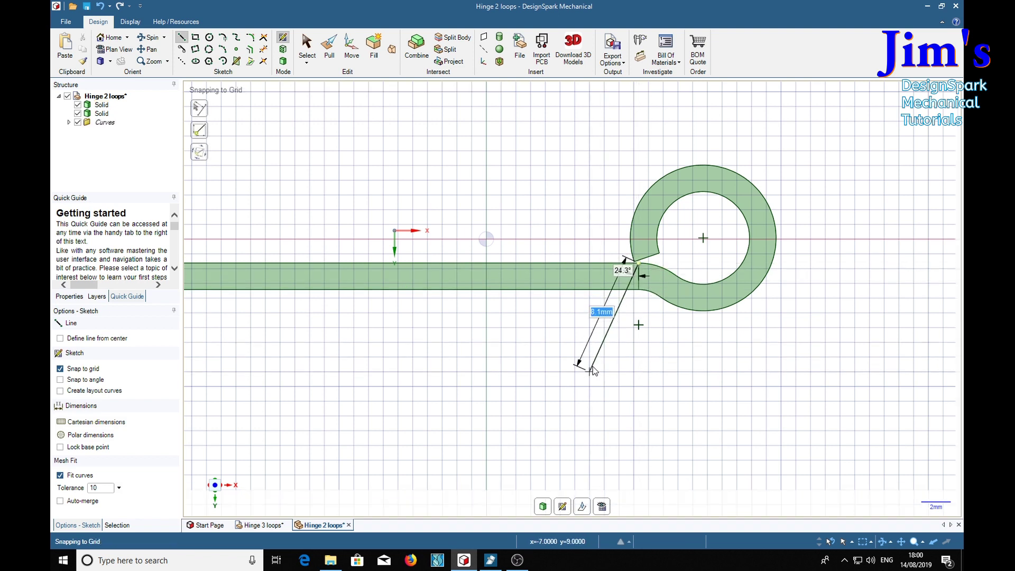
pyautogui.press('Escape')
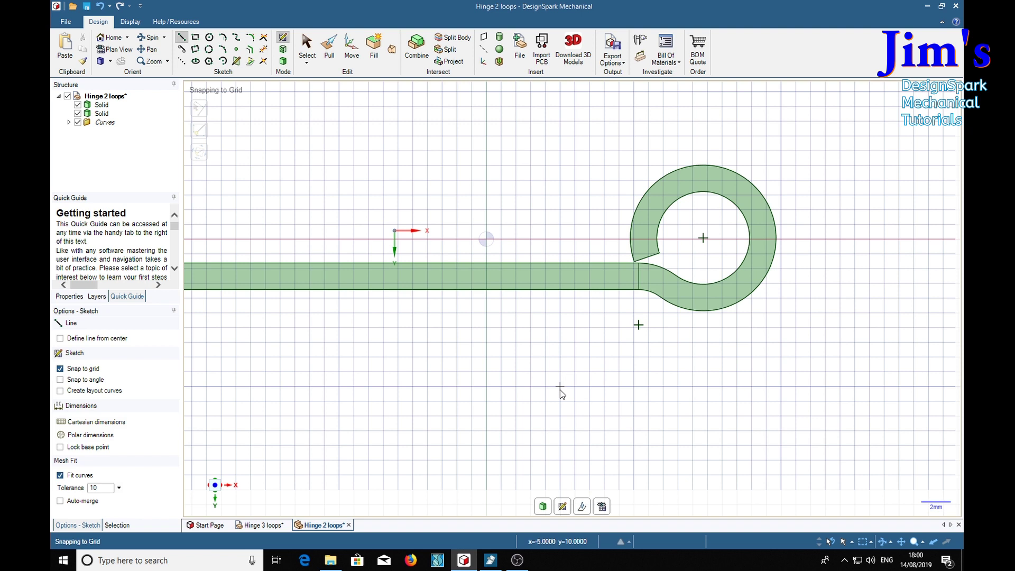
pyautogui.press('p')
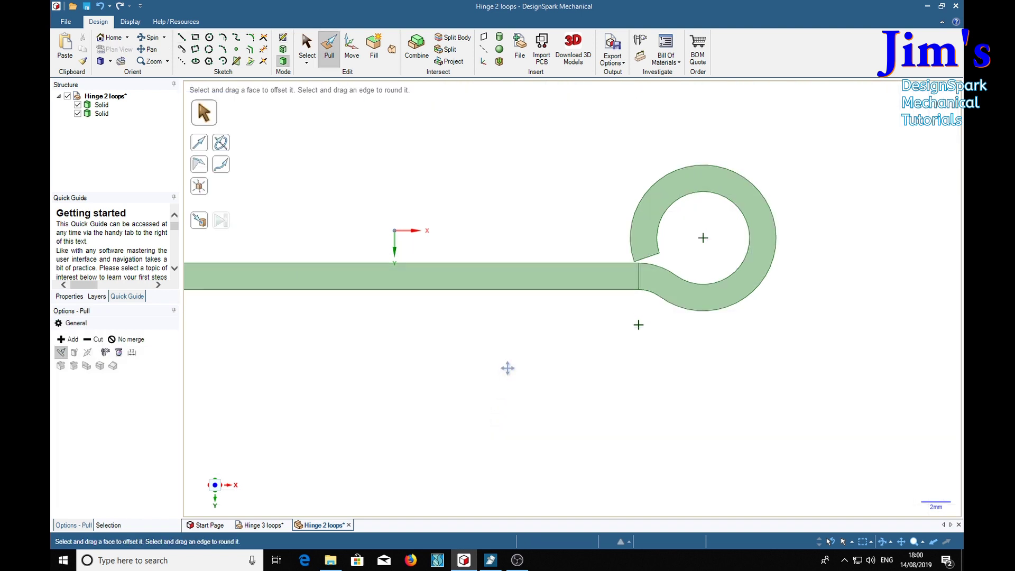
# - Pull the lower leaf's flat-strip front face out 16 mm, then pick the upper leaf's end face
pyautogui.keyDown('shift'); pyautogui.moveTo(507, 368); pyautogui.dragTo(559, 370, button='middle'); pyautogui.keyUp('shift')
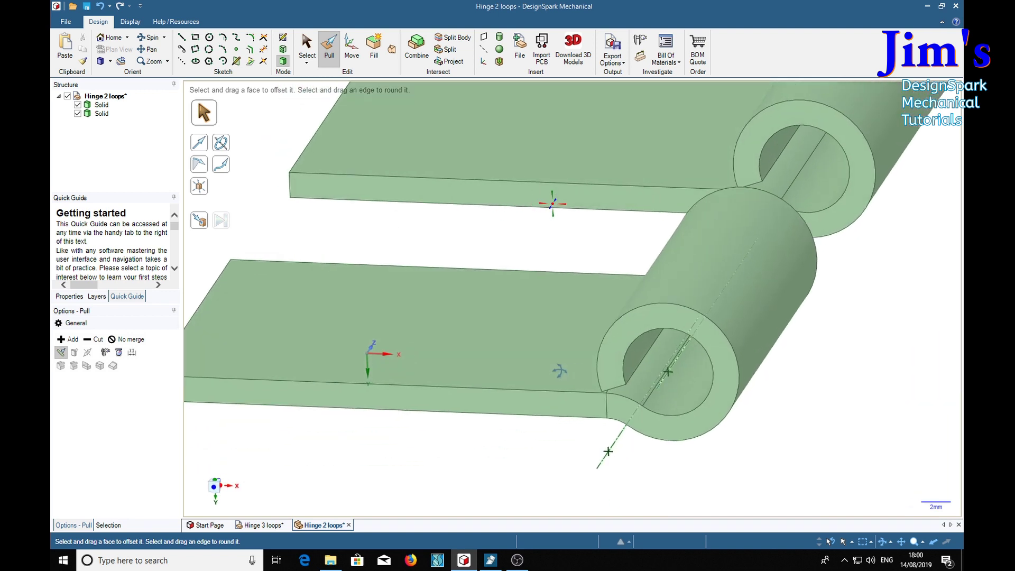
pyautogui.click(559, 370)
pyautogui.scroll(-5, 561, 372)
pyautogui.click(565, 376)
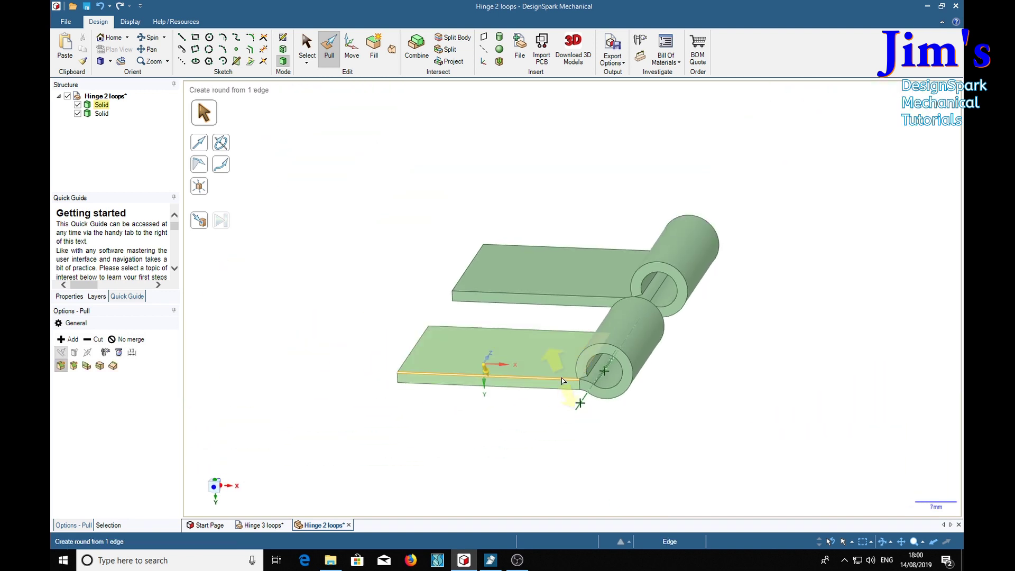
pyautogui.click(515, 417)
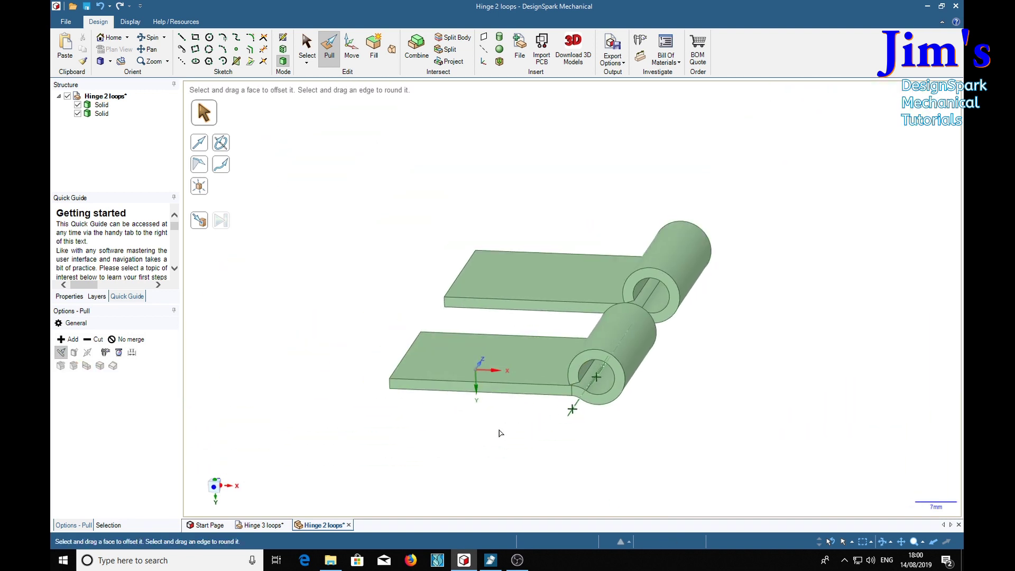
pyautogui.click(499, 392)
pyautogui.click(499, 393)
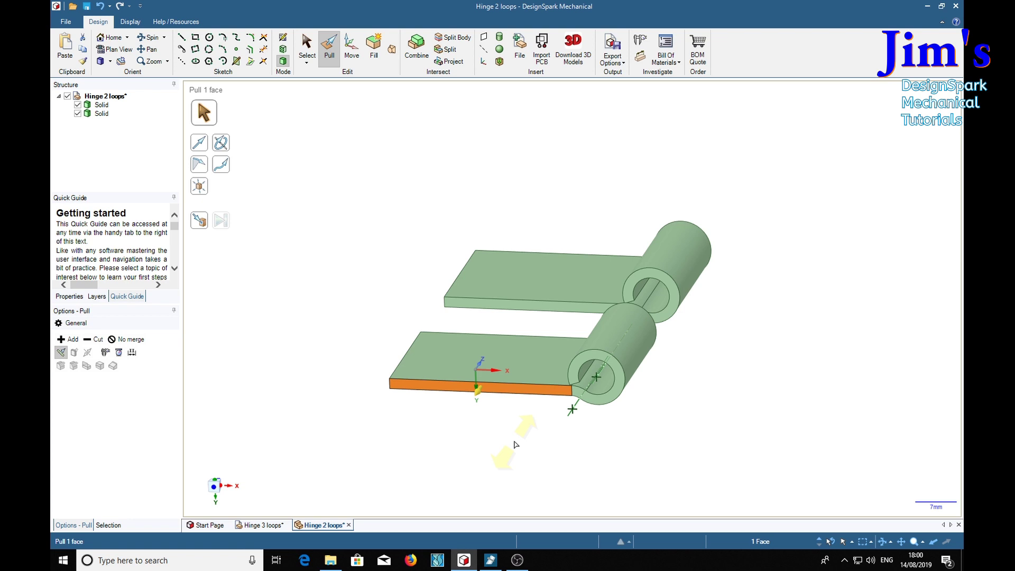
pyautogui.write('16')
pyautogui.press('Return')
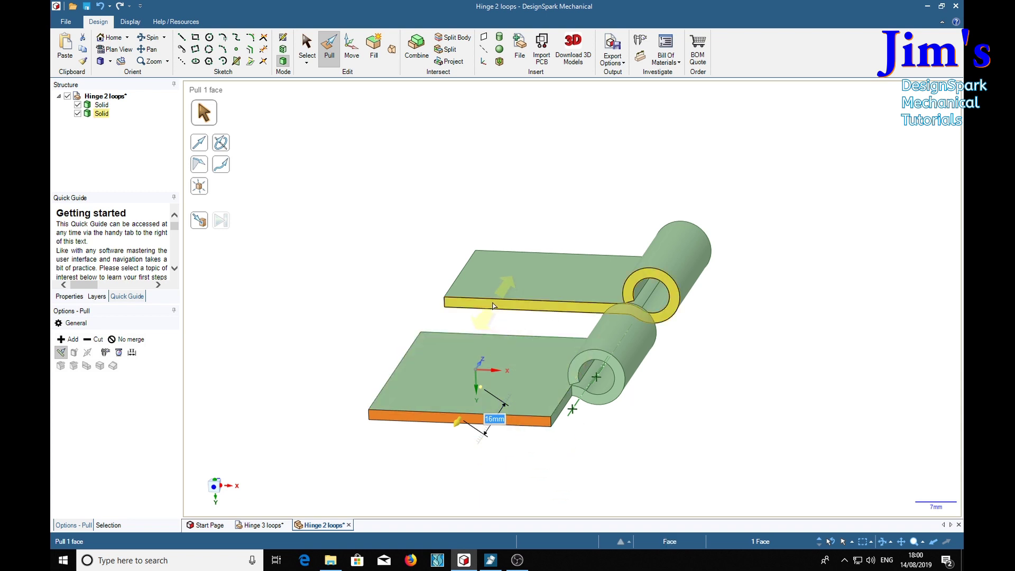
pyautogui.click(544, 309)
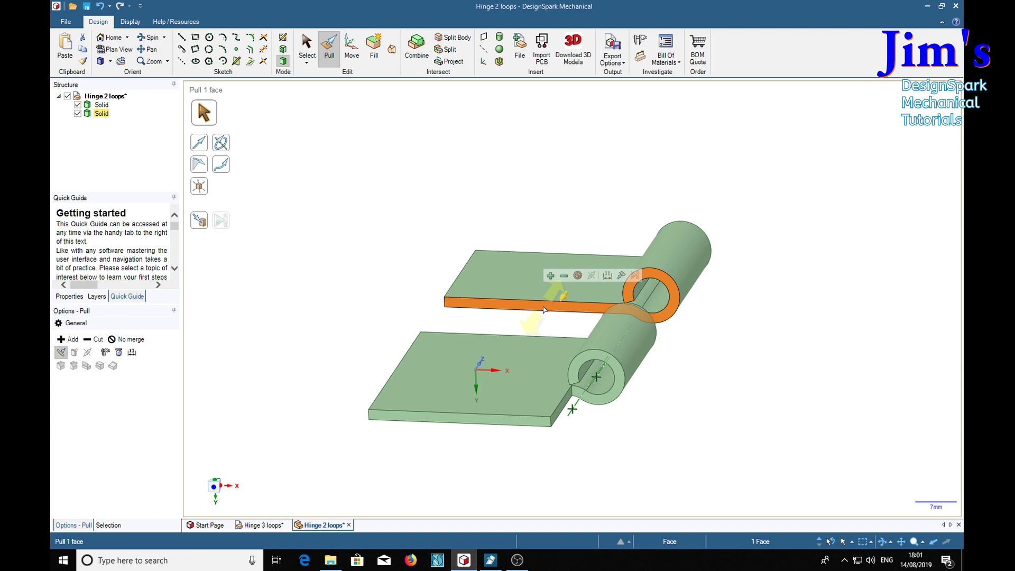
pyautogui.click(309, 52)
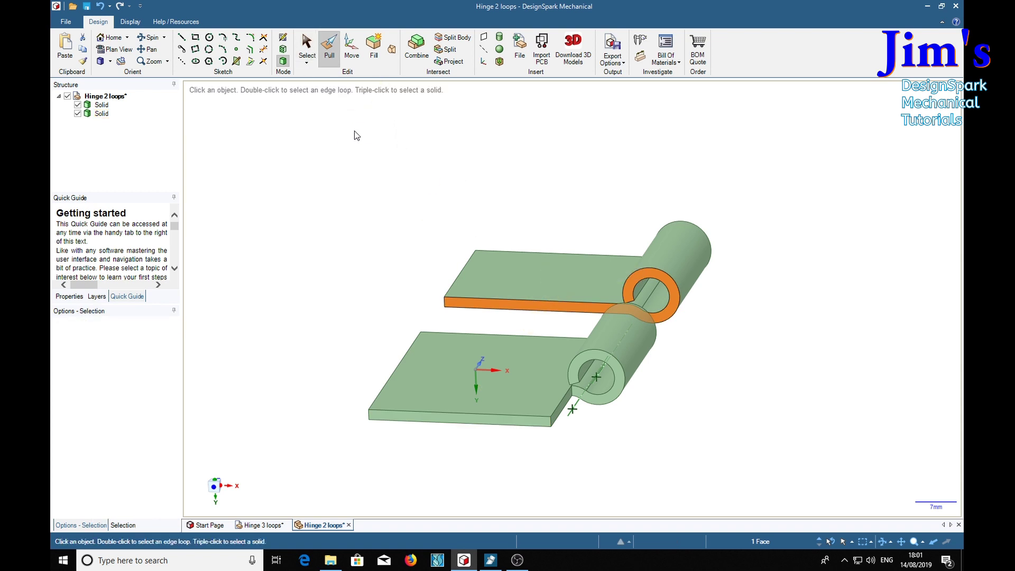
# - Sketch a vertical line on the upper leaf's end face where its strip meets the knuckle
pyautogui.press('k')
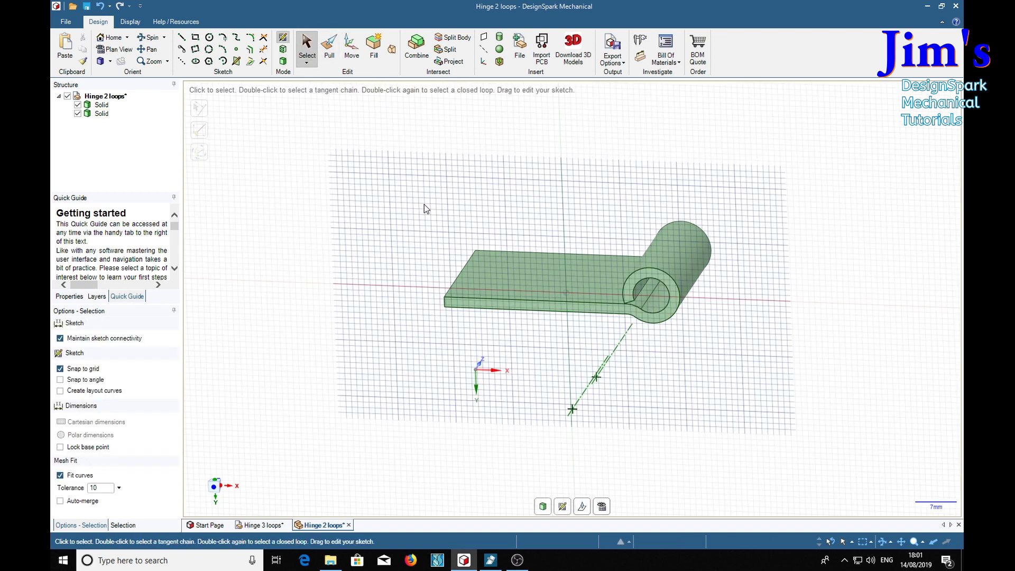
pyautogui.press('v')
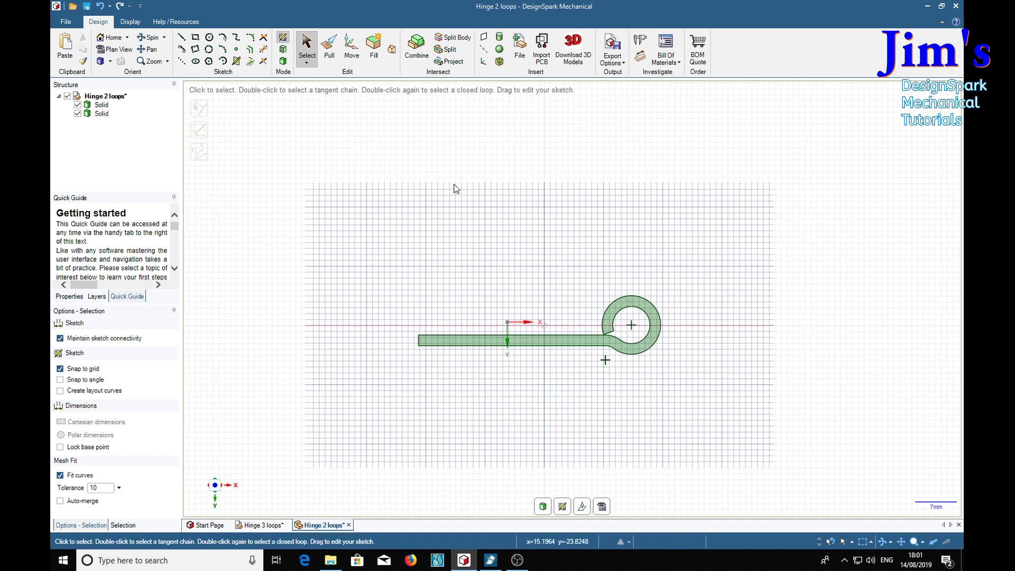
pyautogui.press('l')
pyautogui.scroll(6, 608, 349)
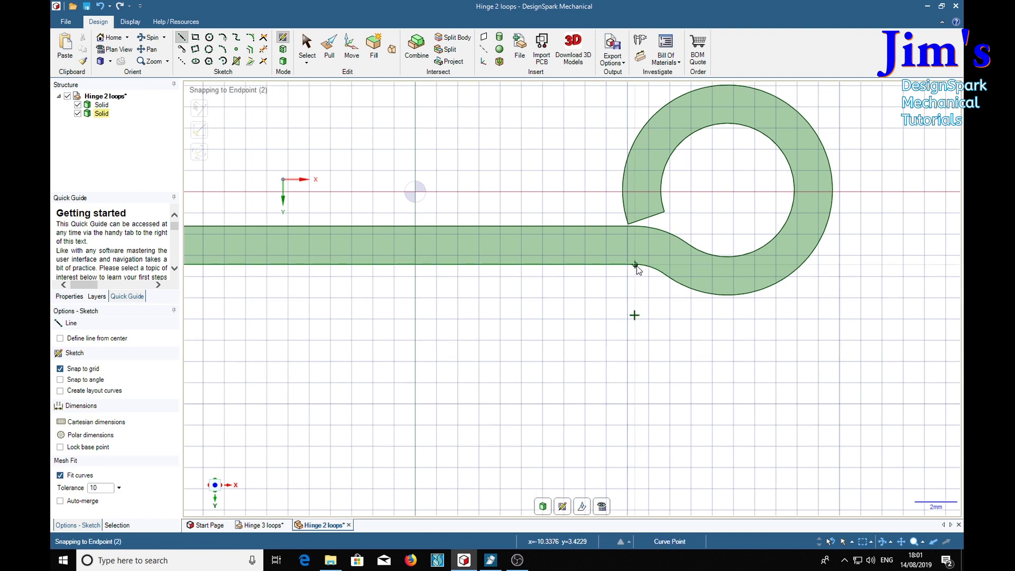
pyautogui.moveTo(634, 264); pyautogui.dragTo(634, 226)
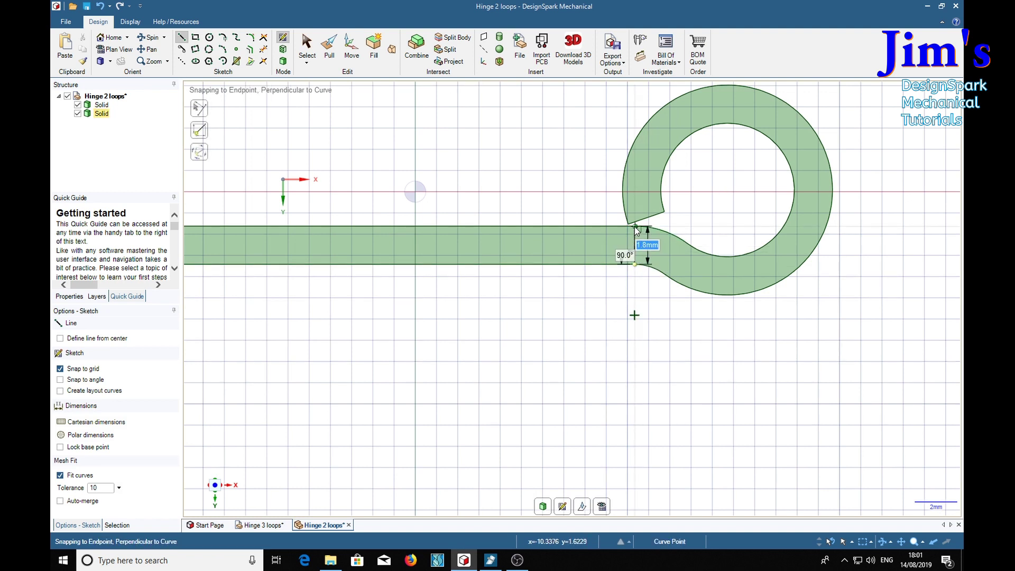
pyautogui.press('Escape')
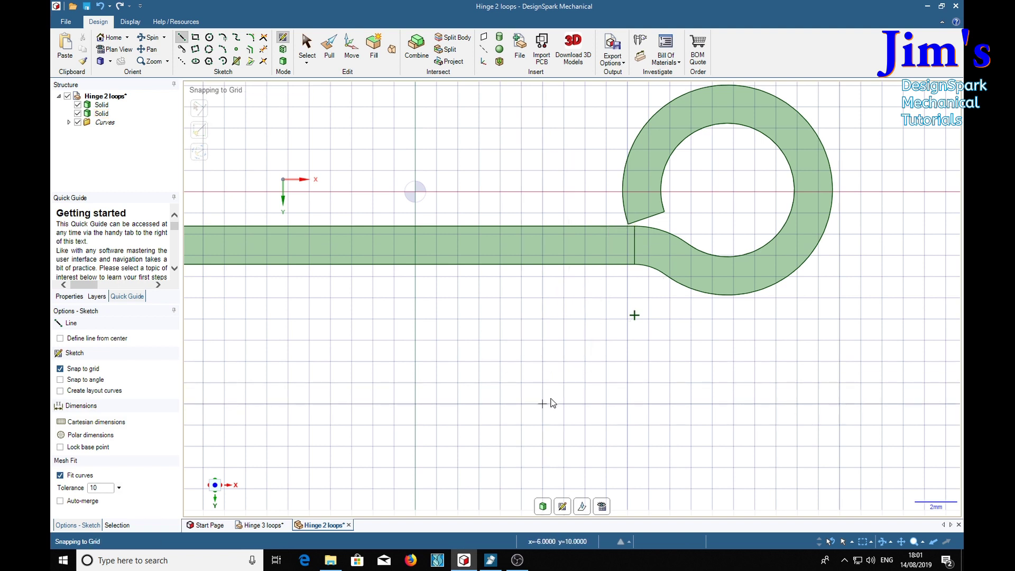
pyautogui.press('p')
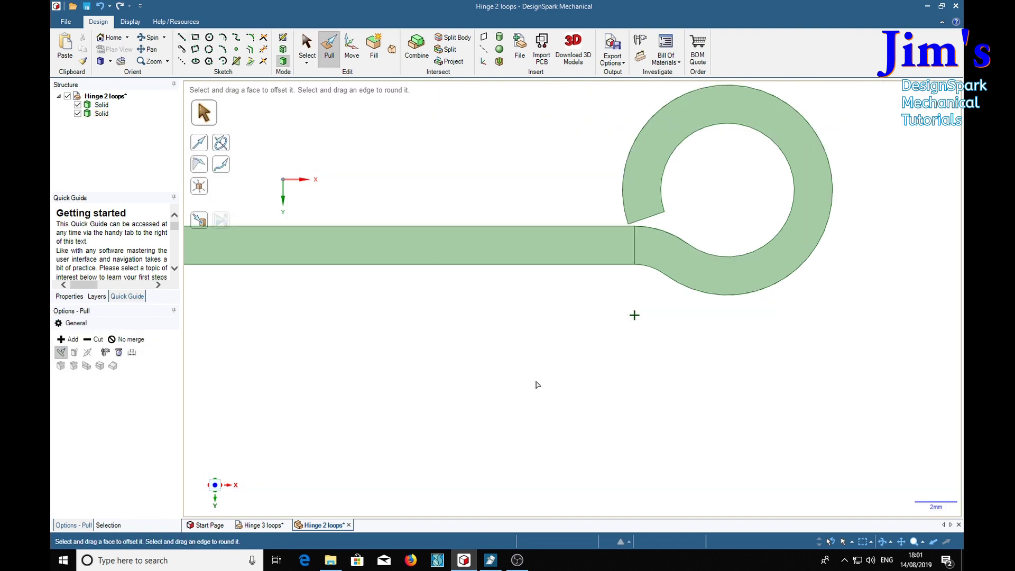
pyautogui.scroll(-4, 537, 384)
pyautogui.moveTo(531, 406); pyautogui.dragTo(560, 420, button='middle')
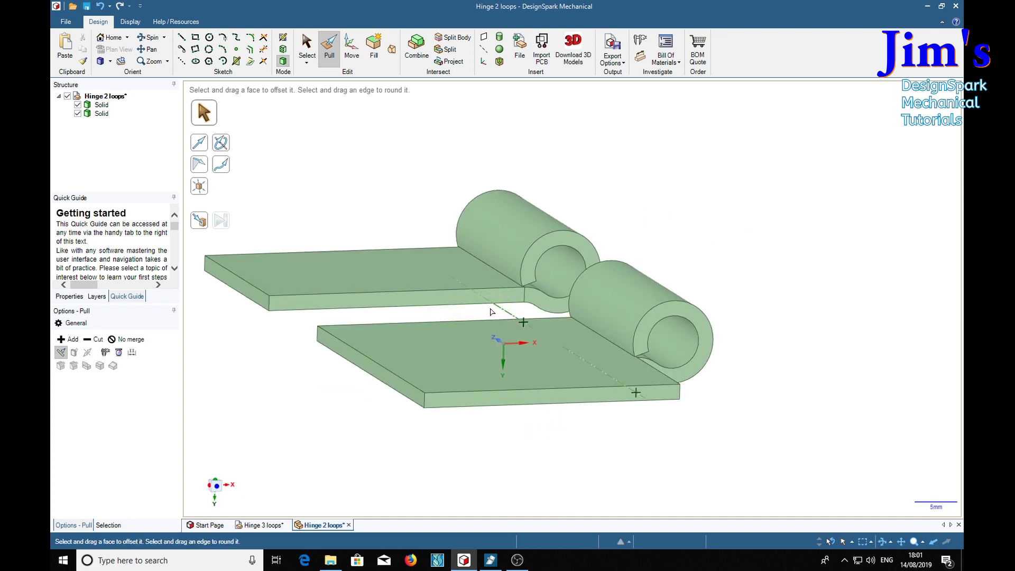
# - Pull the upper leaf's cut strip face Up To the lower leaf's end face, merging them
pyautogui.click(453, 302)
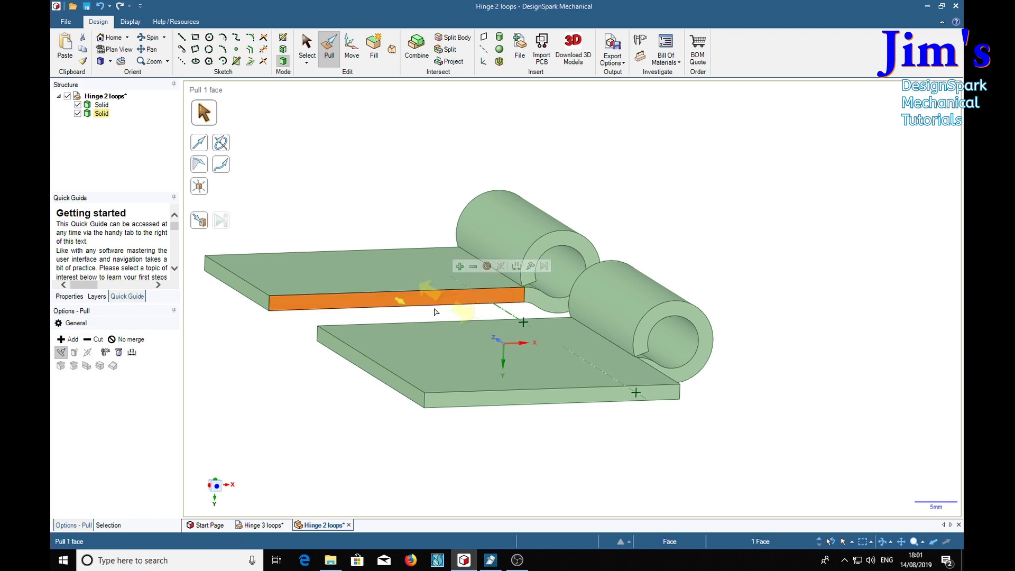
pyautogui.moveTo(263, 423); pyautogui.dragTo(437, 450, button='middle')
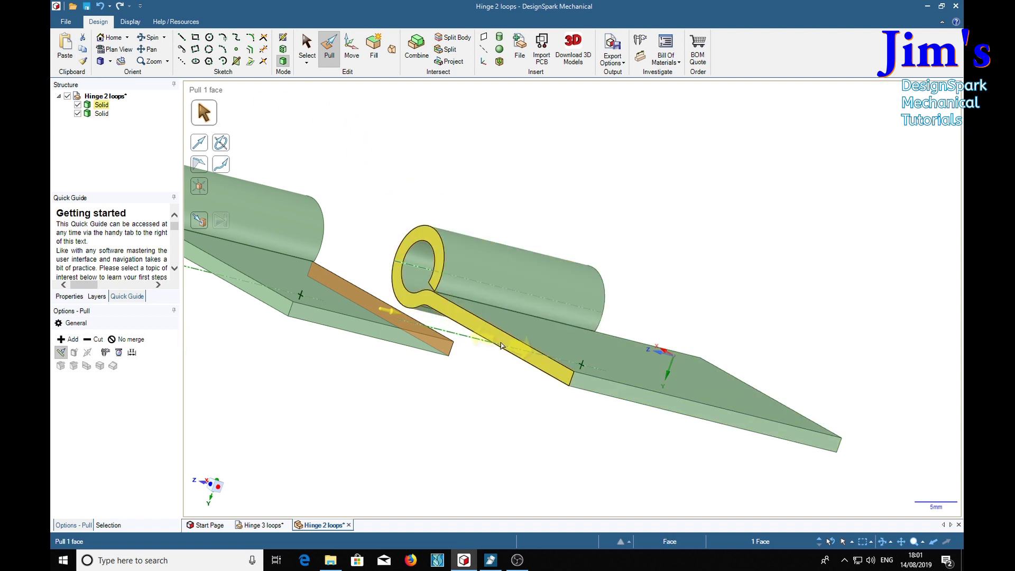
pyautogui.click(198, 222)
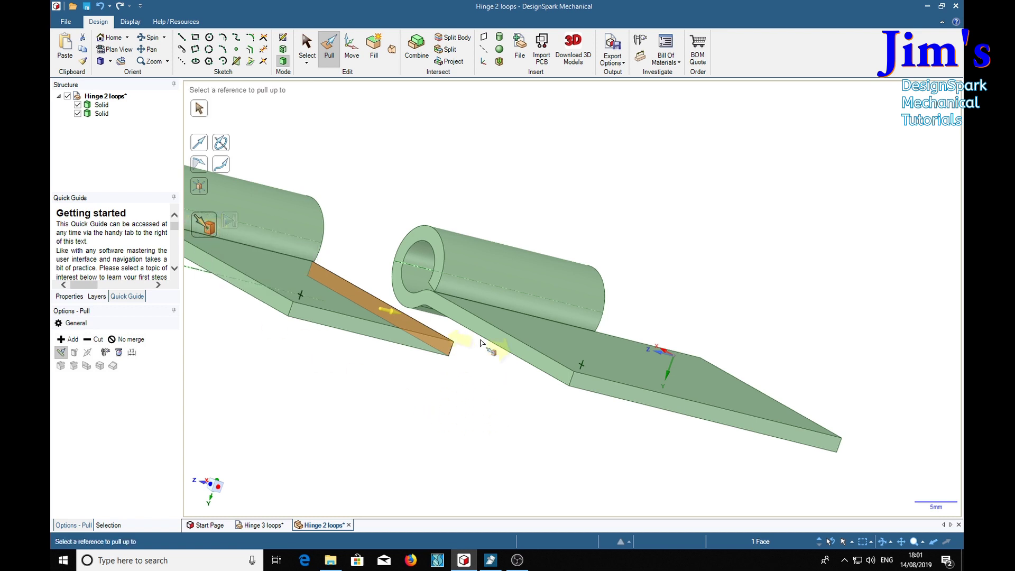
pyautogui.click(488, 335)
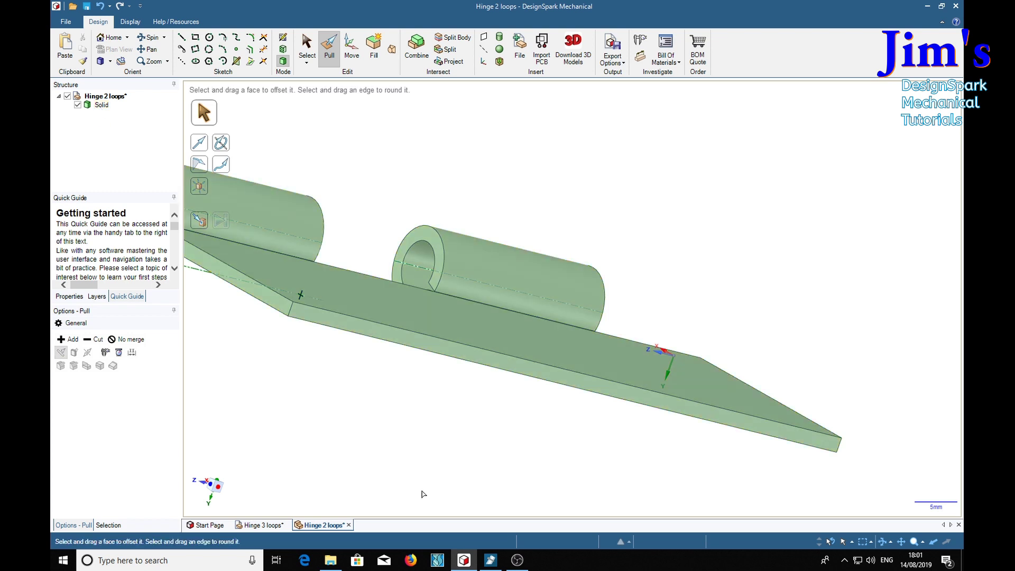
pyautogui.moveTo(511, 471)
pyautogui.mouseDown(button='middle')
pyautogui.moveTo(482, 512)
pyautogui.moveTo(544, 499)
pyautogui.moveTo(594, 471)
pyautogui.moveTo(627, 404)
pyautogui.moveTo(630, 499)
pyautogui.mouseUp(button='middle')
pyautogui.moveTo(224, 329); pyautogui.dragTo(235, 360, button='middle')
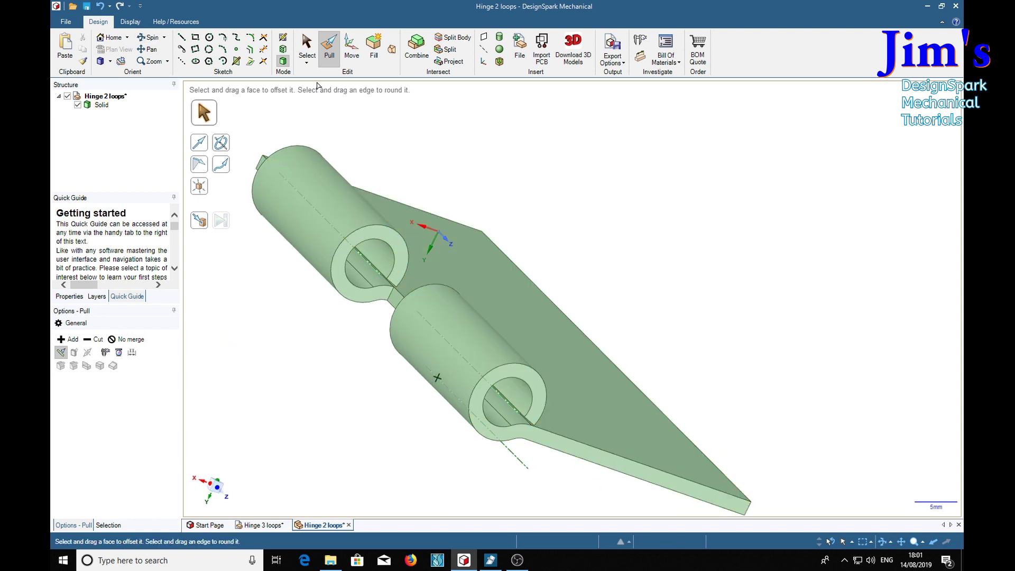
# - Sketch a vertical line on the knuckle end face at the loop-to-leaf junction
pyautogui.click(307, 46)
pyautogui.click(625, 464)
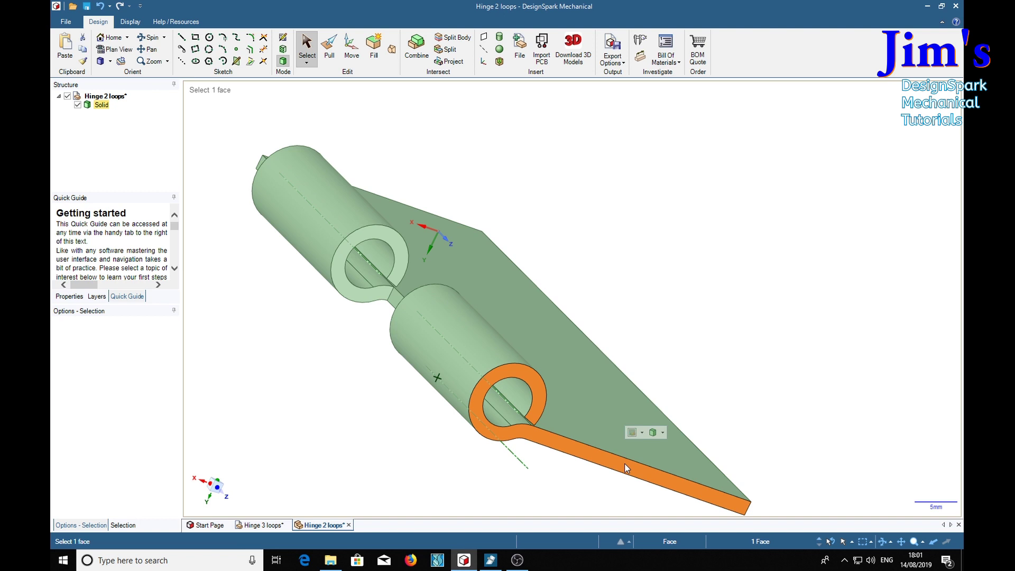
pyautogui.press('k')
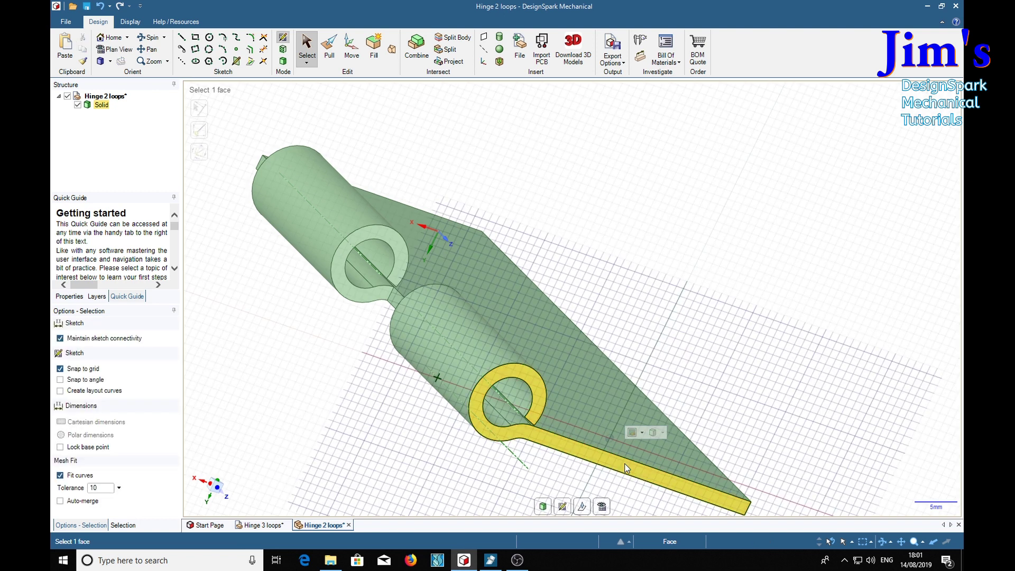
pyautogui.press('v')
pyautogui.scroll(4, 264, 296)
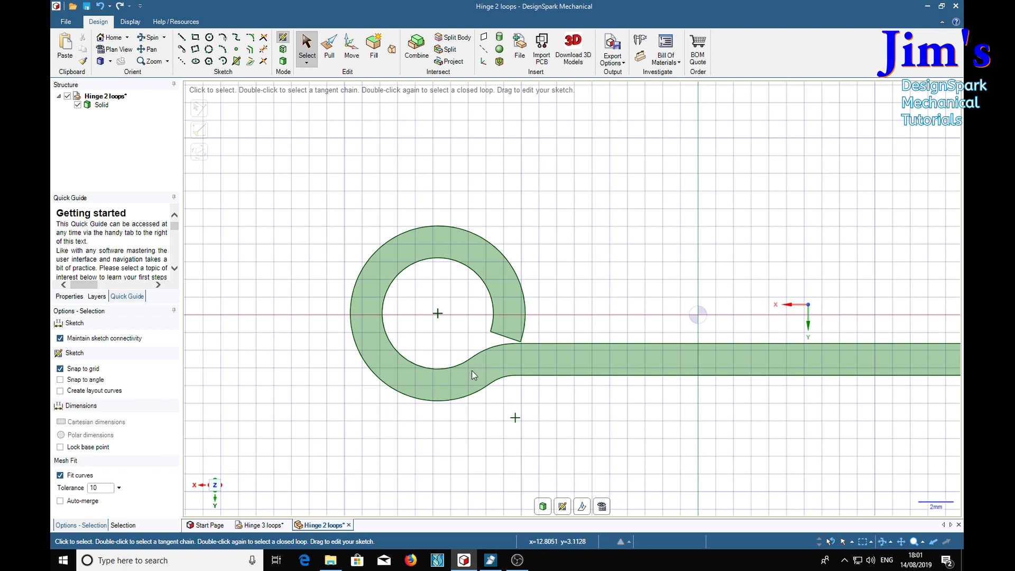
pyautogui.press('l')
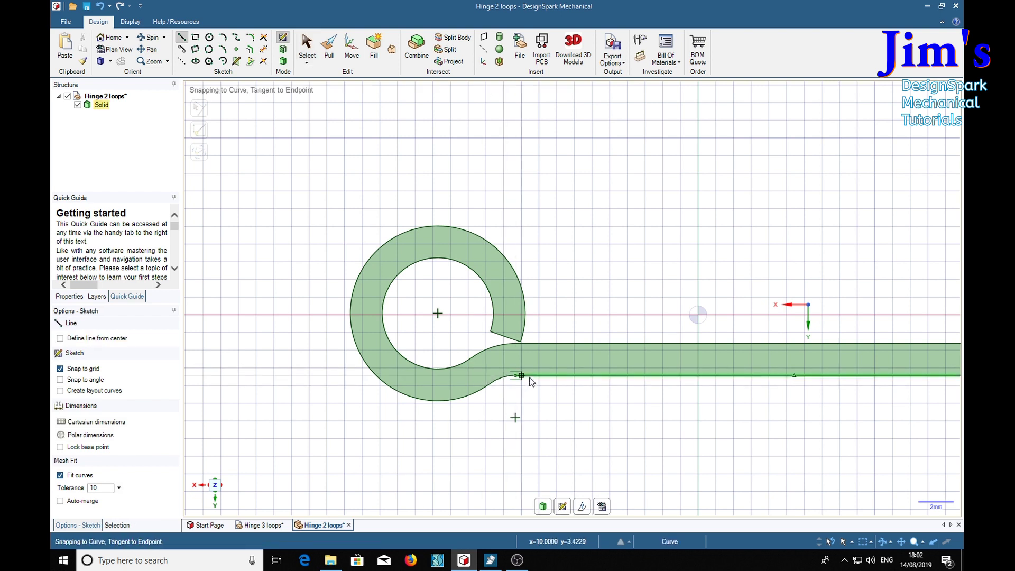
pyautogui.click(516, 375)
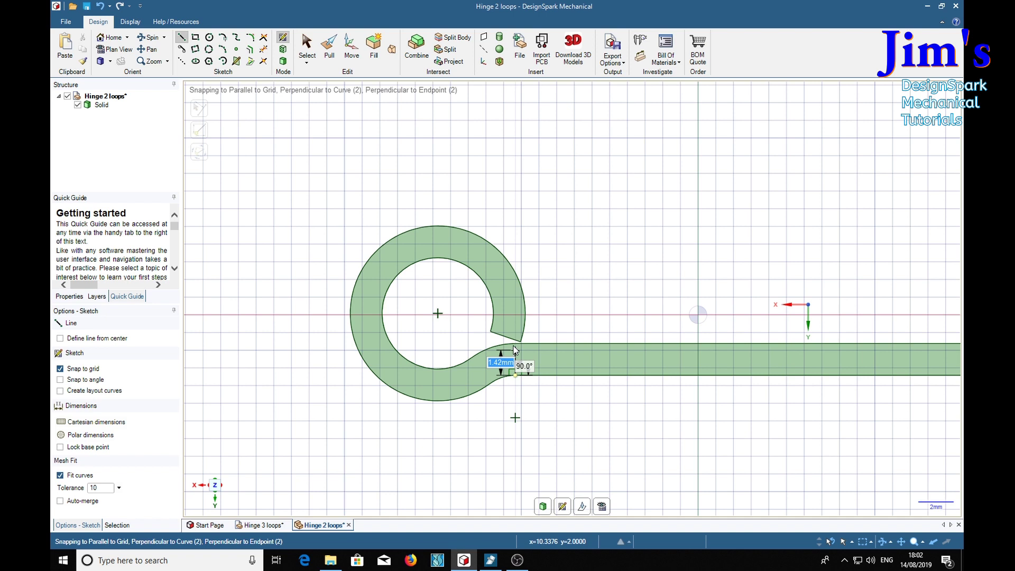
pyautogui.click(515, 344)
pyautogui.press('Escape')
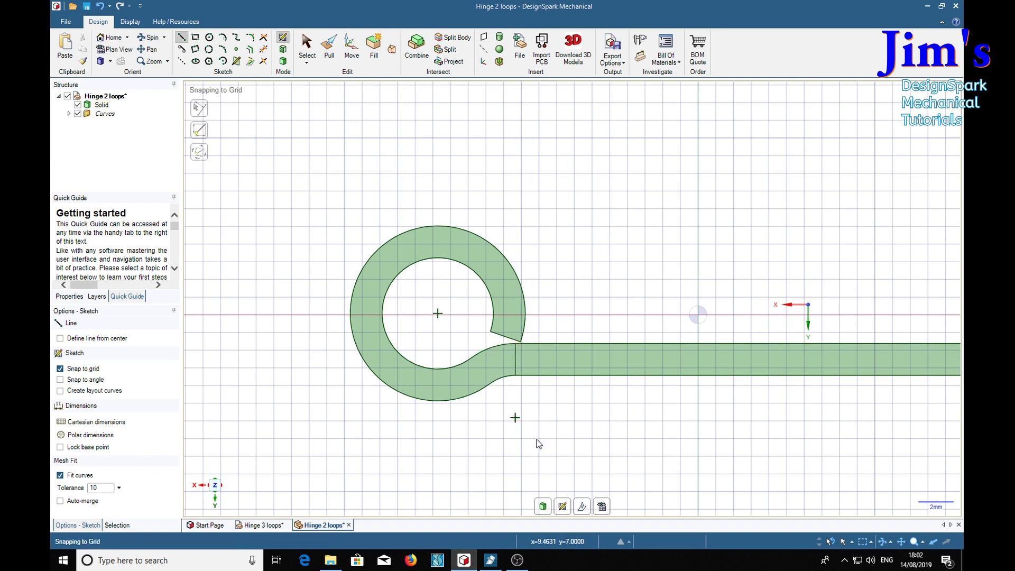
pyautogui.press('p')
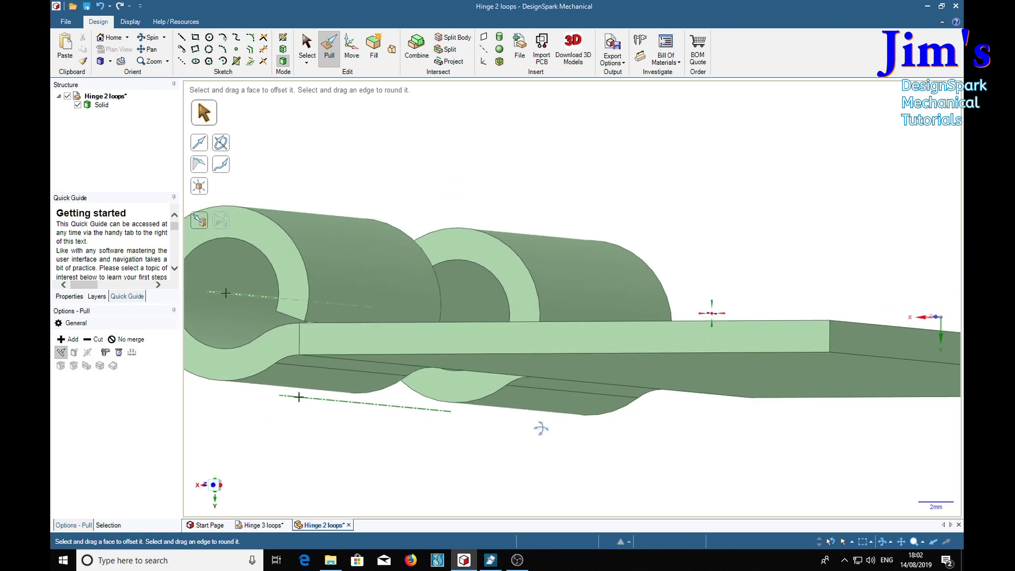
# - Pull the leaf's thin top end face out 16 mm past the upper knuckle
pyautogui.moveTo(539, 444); pyautogui.dragTo(547, 422, button='middle')
pyautogui.click(550, 328)
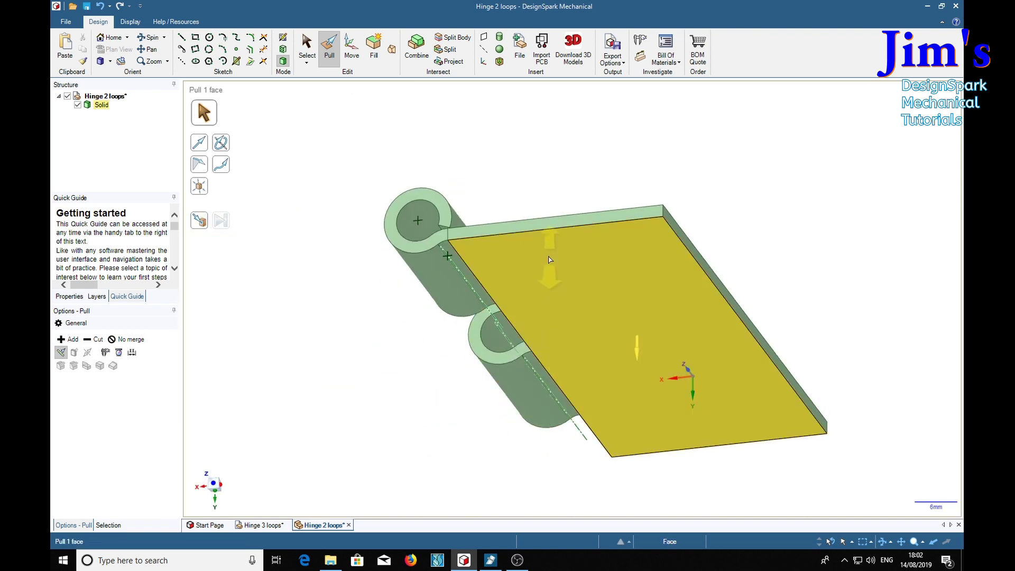
pyautogui.click(562, 227)
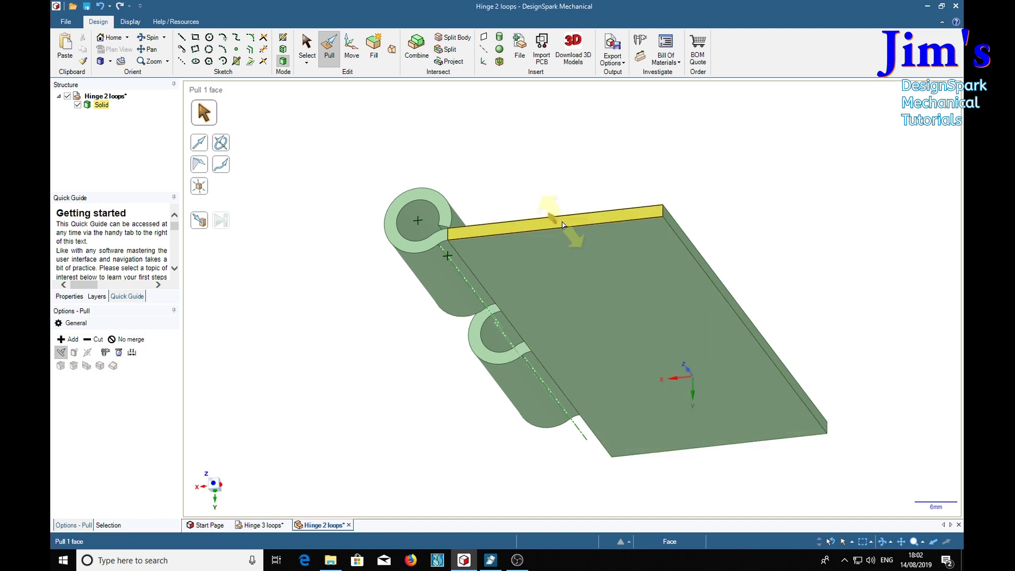
pyautogui.click(562, 228)
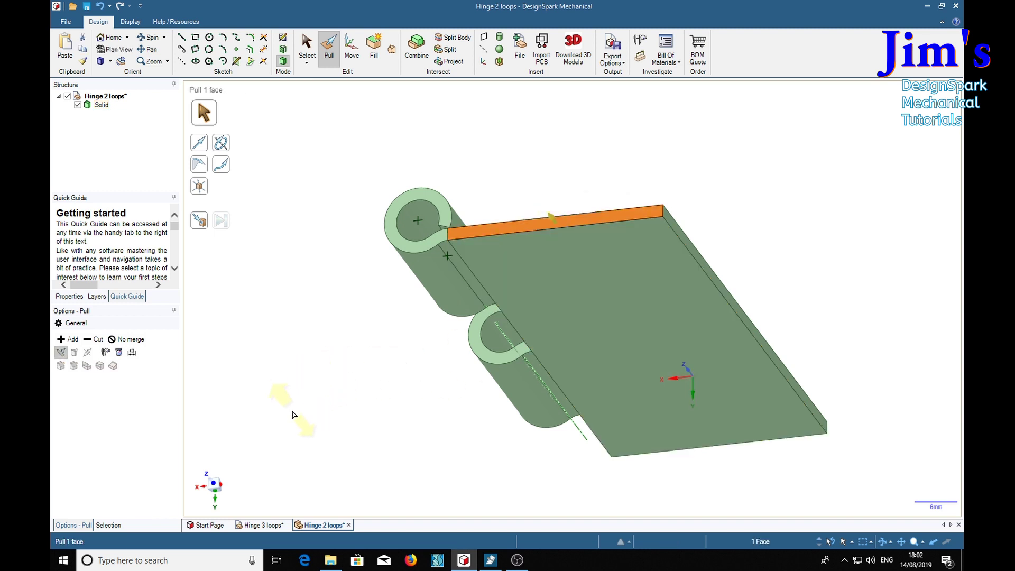
pyautogui.write('1')
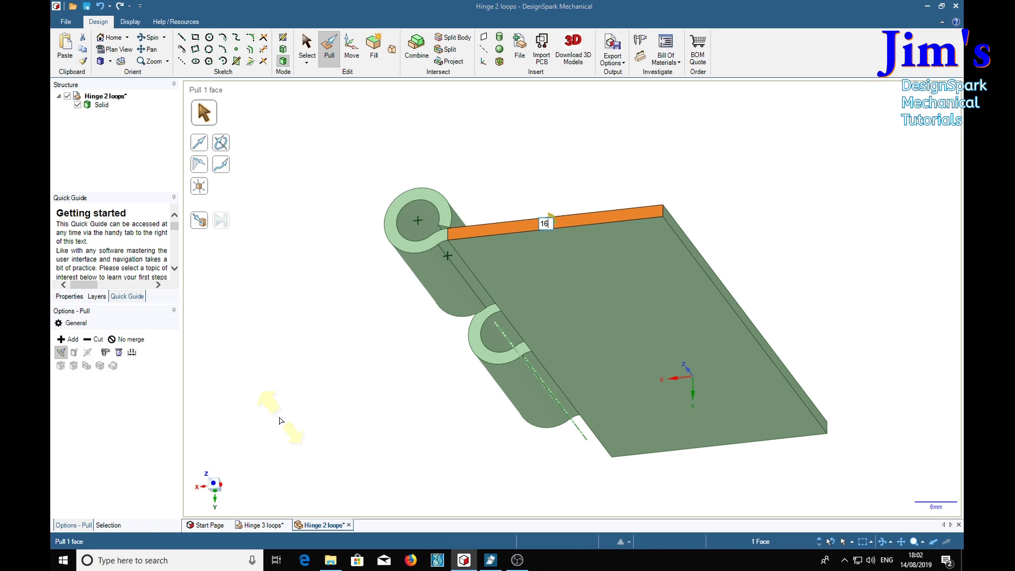
pyautogui.write('6')
pyautogui.press('Return')
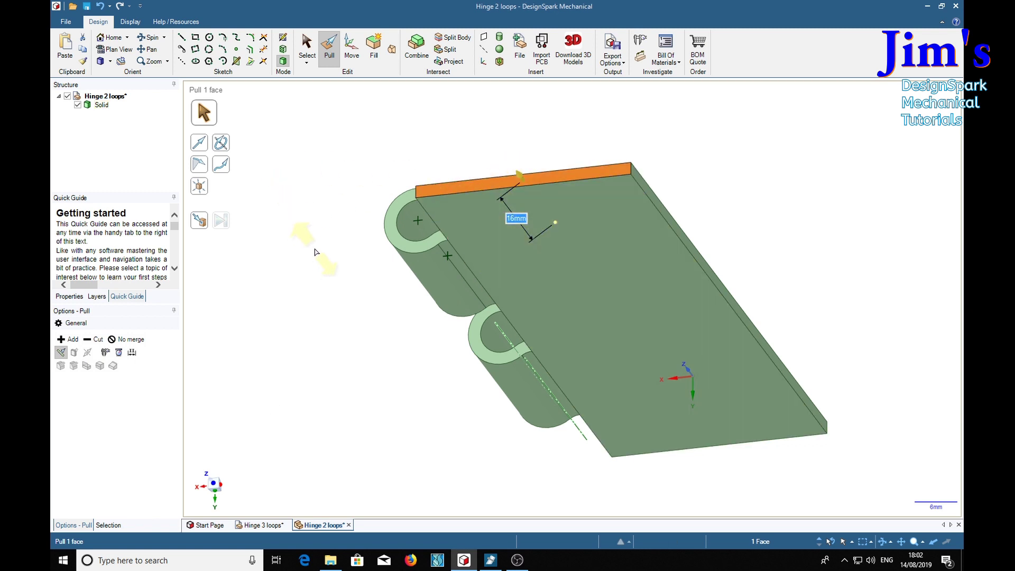
pyautogui.moveTo(316, 251); pyautogui.dragTo(316, 313, button='middle')
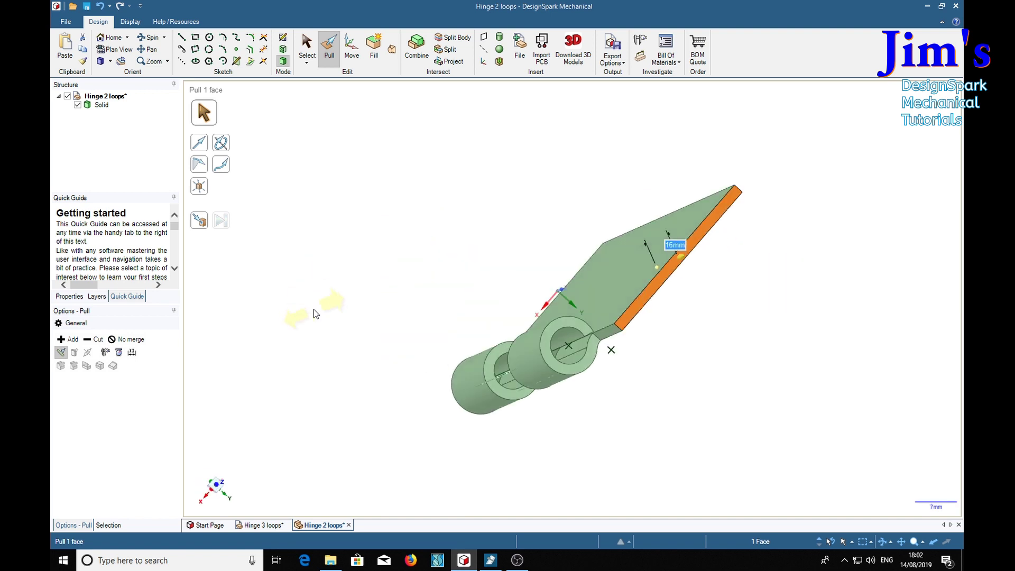
pyautogui.press('h')
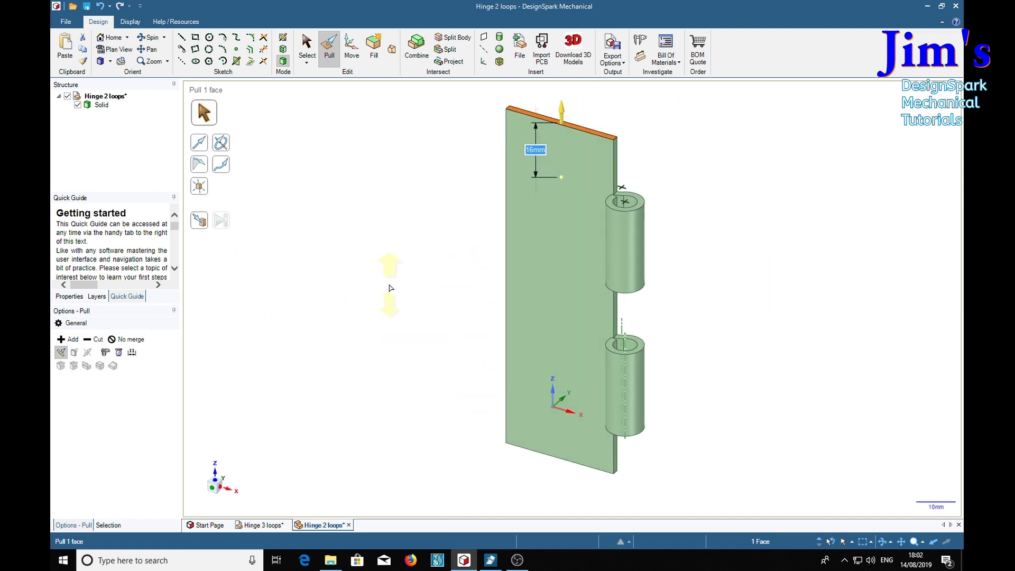
pyautogui.moveTo(385, 272)
pyautogui.mouseDown(button='middle')
pyautogui.moveTo(433, 206)
pyautogui.moveTo(367, 220)
pyautogui.moveTo(283, 273)
pyautogui.moveTo(428, 227)
pyautogui.moveTo(419, 251)
pyautogui.moveTo(363, 243)
pyautogui.moveTo(333, 291)
pyautogui.moveTo(419, 262)
pyautogui.moveTo(447, 267)
pyautogui.moveTo(399, 294)
pyautogui.moveTo(408, 262)
pyautogui.moveTo(404, 276)
pyautogui.mouseUp(button='middle')
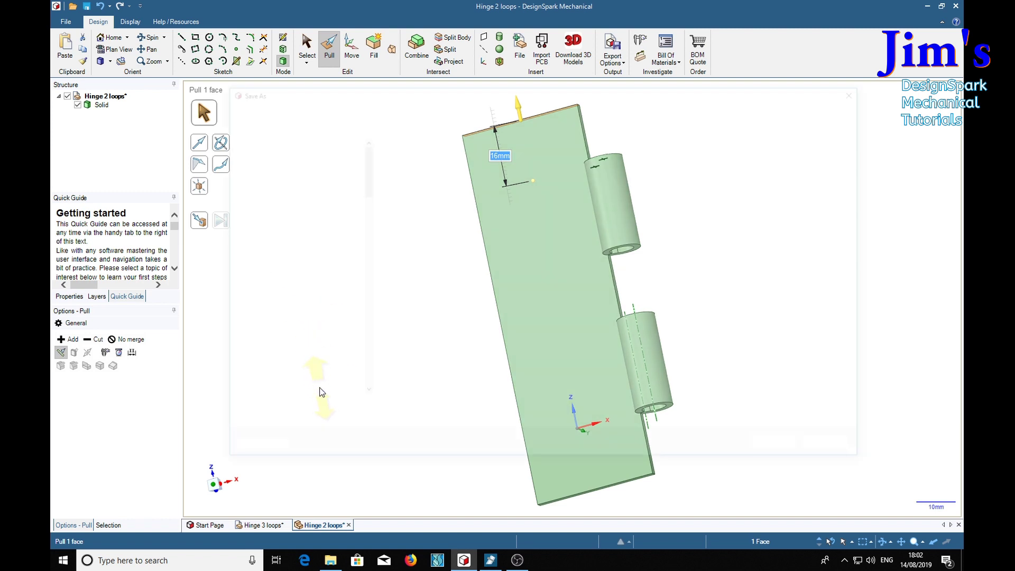
# - Save the two-knuckle design as 'Hinge 2 loops.rsdoc'
pyautogui.hotkey('ctrl', 's')
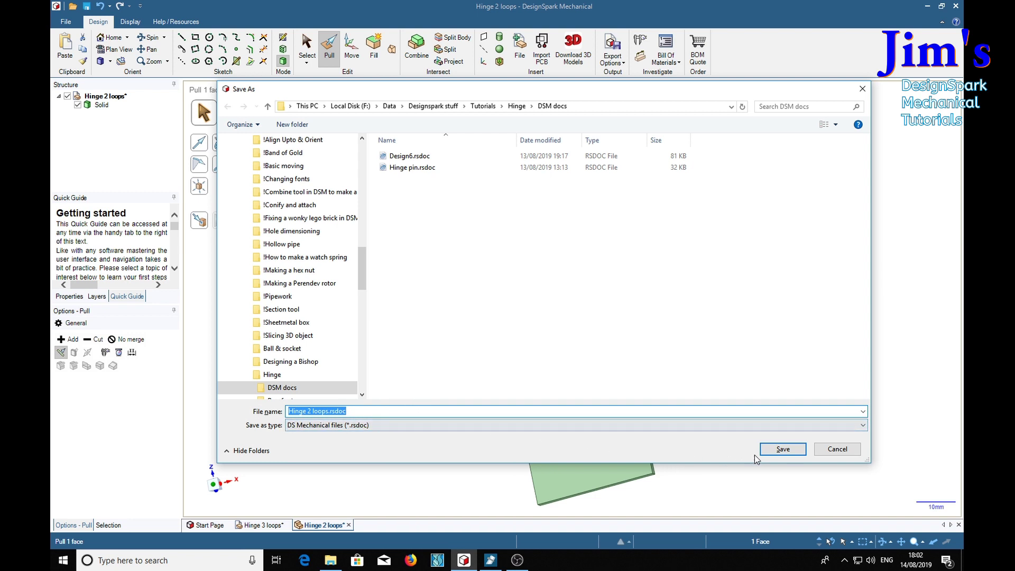
pyautogui.click(782, 449)
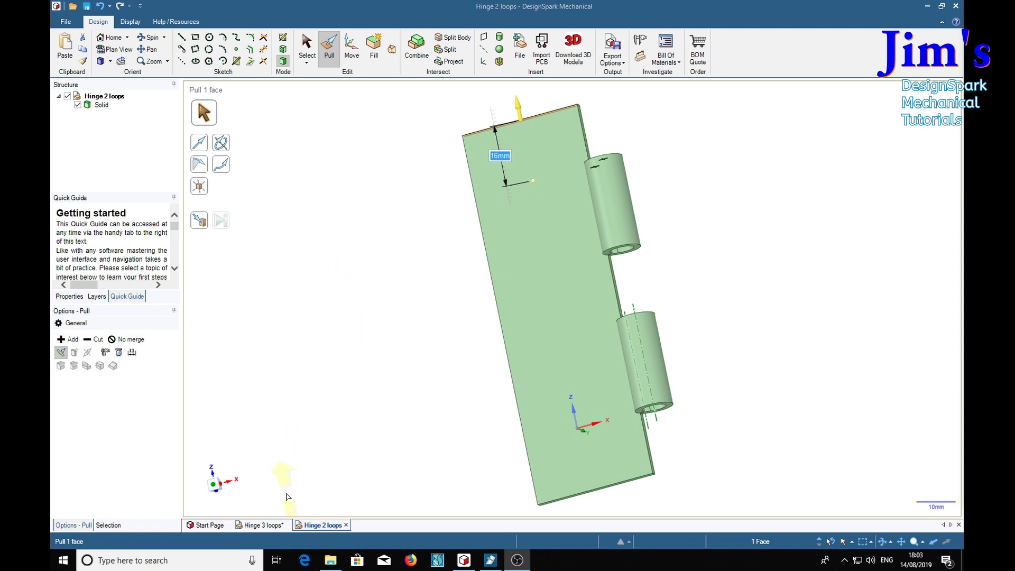
# - Switch to the Hinge 3 loops document and save it
pyautogui.moveTo(243, 528)
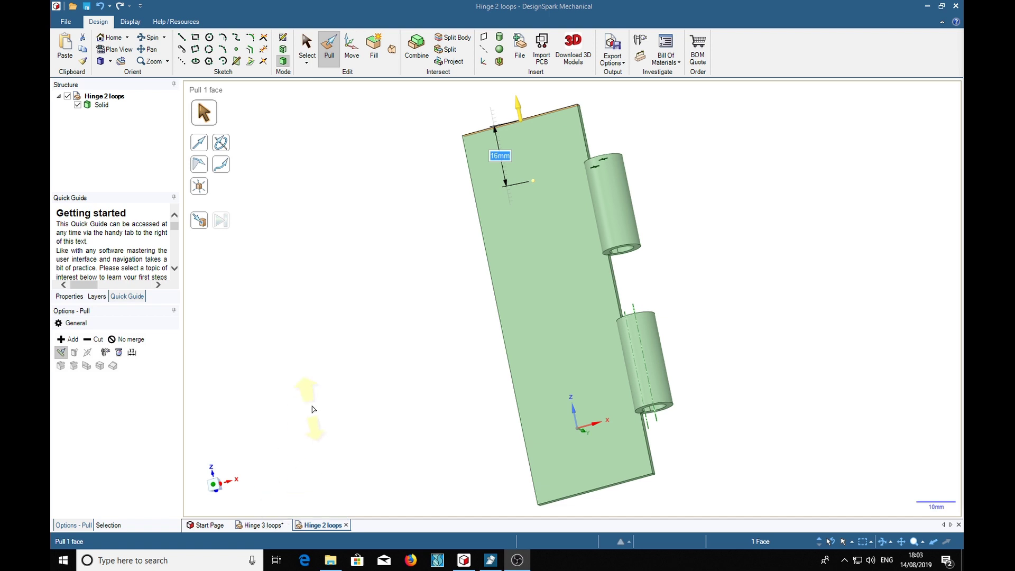
pyautogui.click(261, 525)
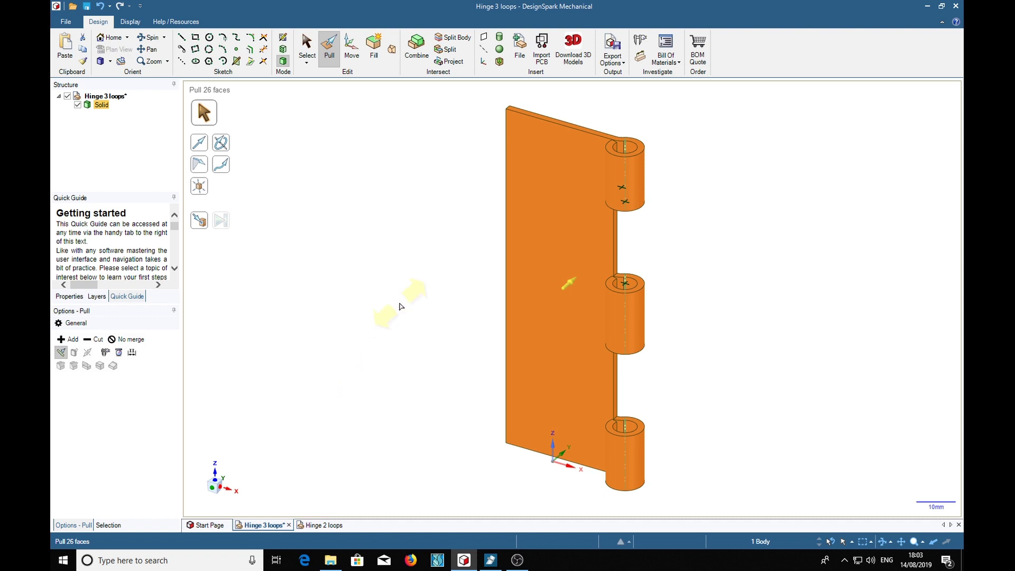
pyautogui.hotkey('ctrl', 's')
# - Compare the two hinge documents, ending on Hinge 3 loops with nothing selected
pyautogui.click(326, 526)
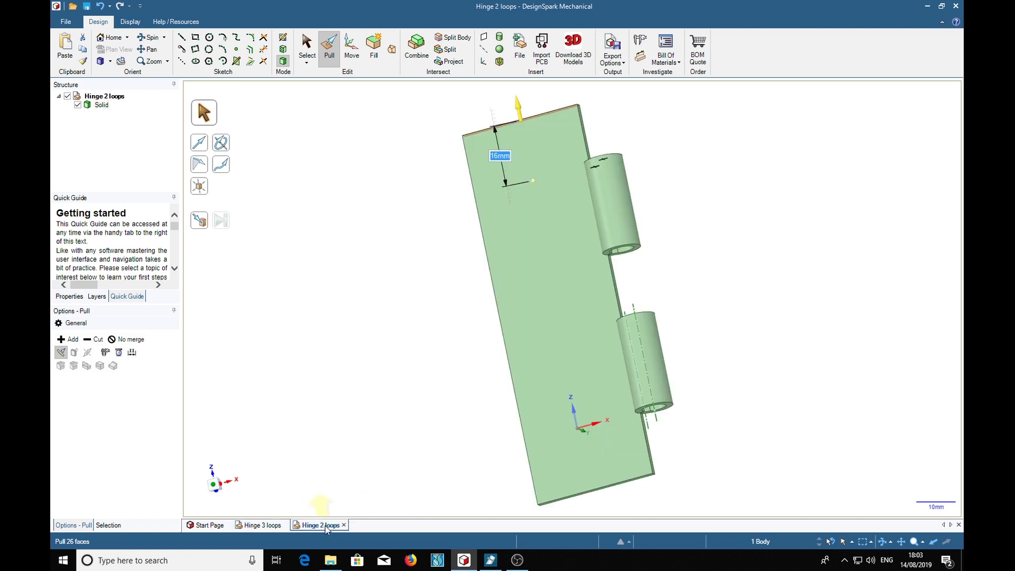
pyautogui.click(274, 528)
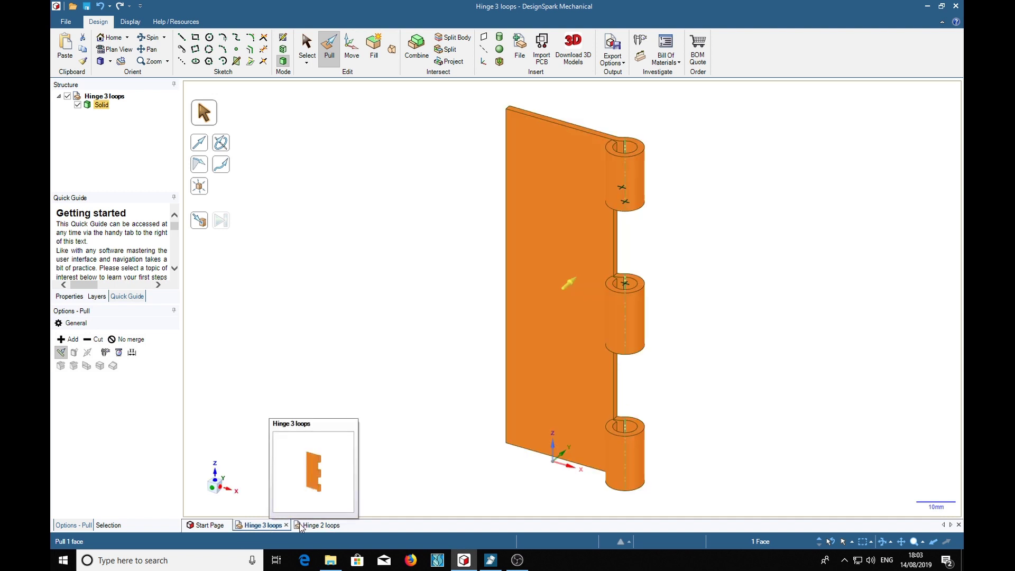
pyautogui.click(311, 527)
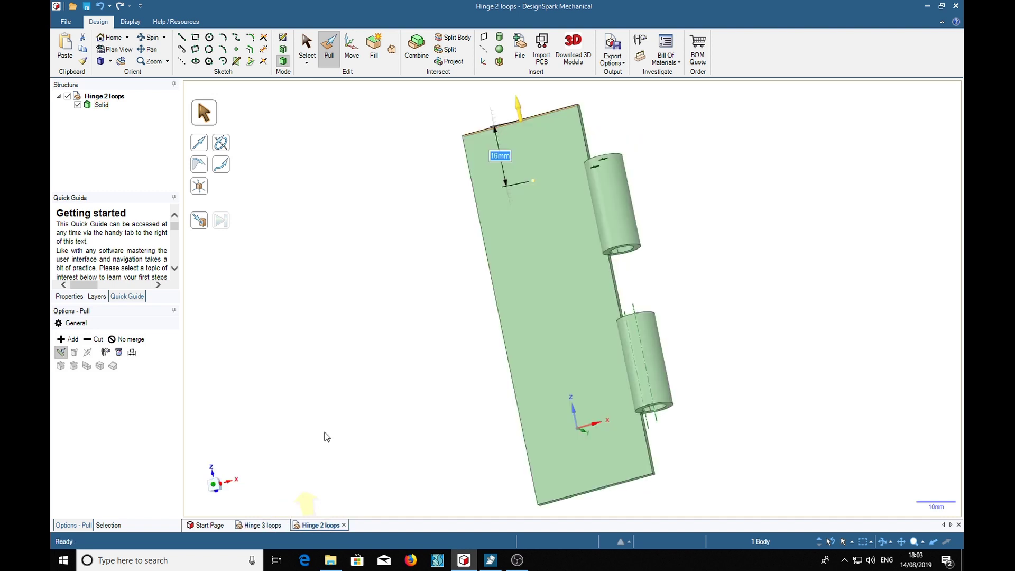
pyautogui.click(272, 525)
pyautogui.click(359, 359)
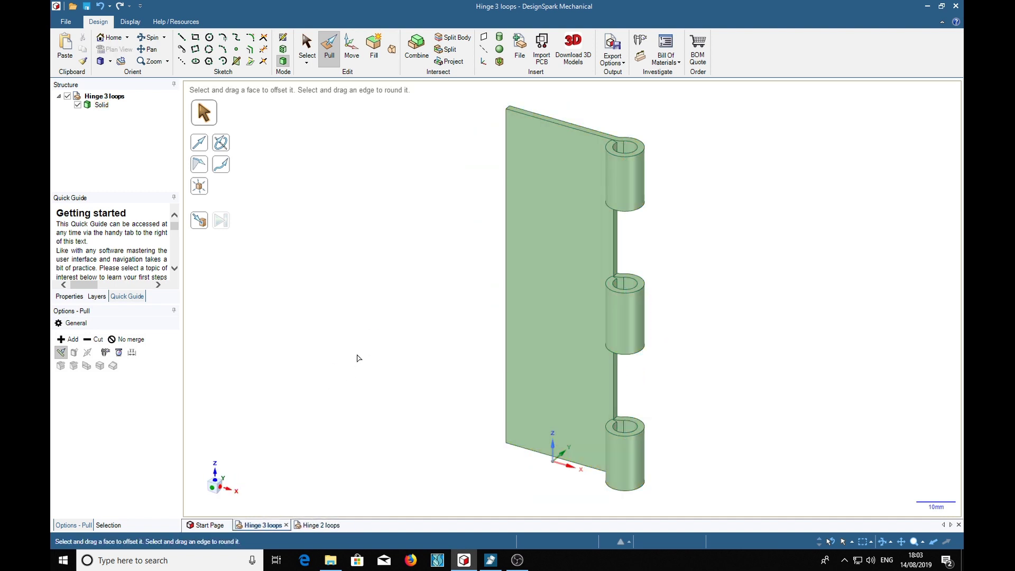